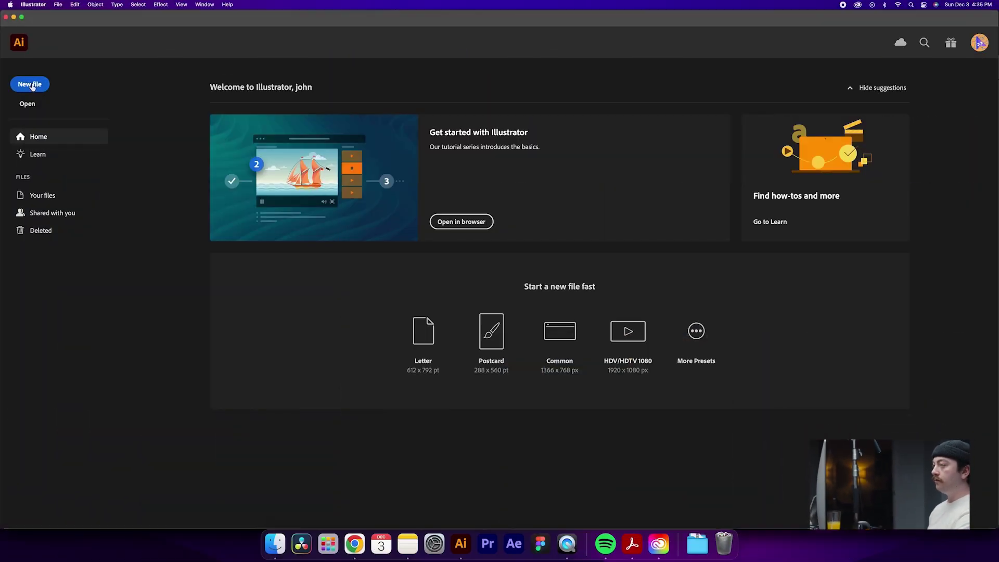
Step: Create a new blank document from the 1000 × 2000 px preset
click(30, 84)
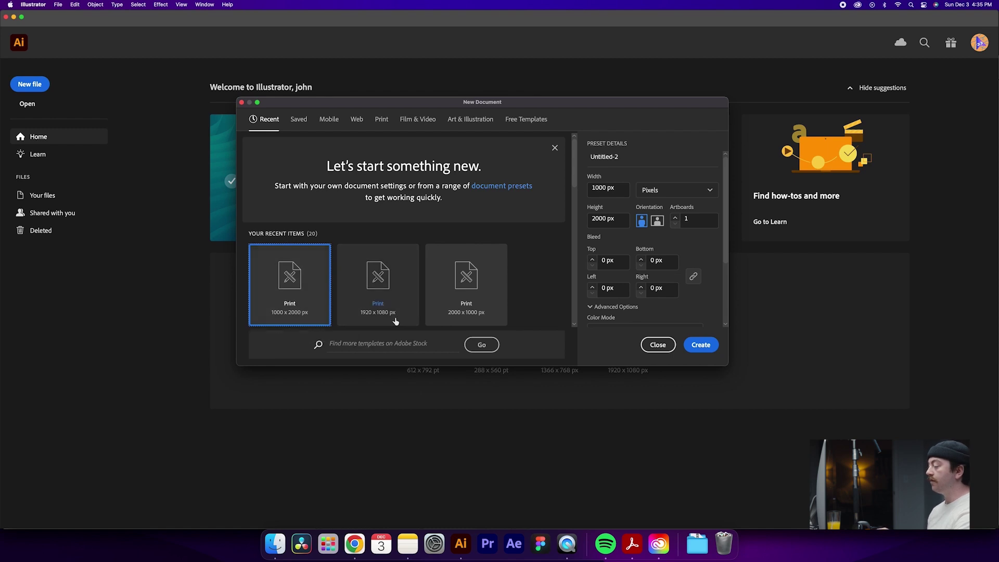
click(694, 345)
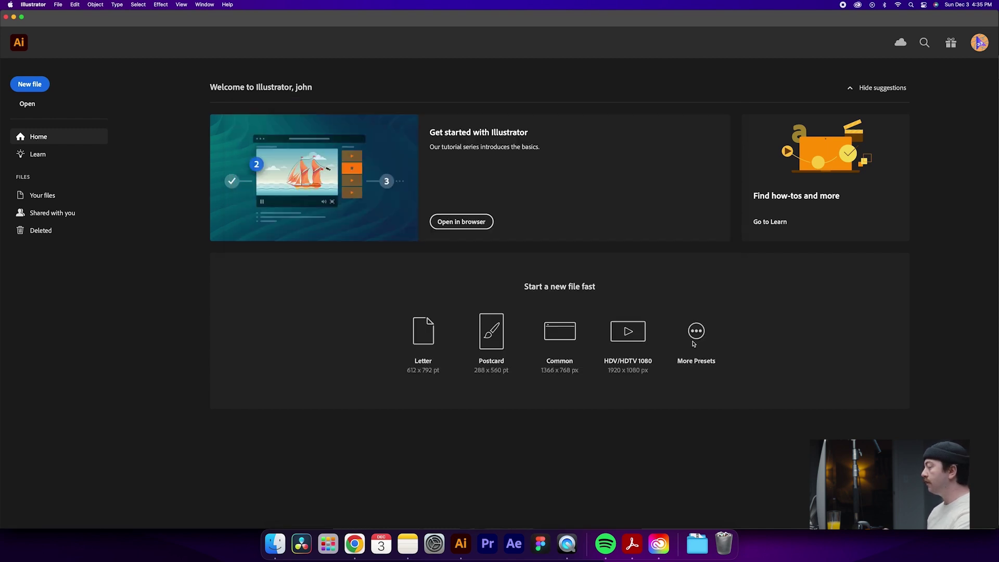
Step: Draw a rectangle covering the whole artboard and set its stroke to None
key(m)
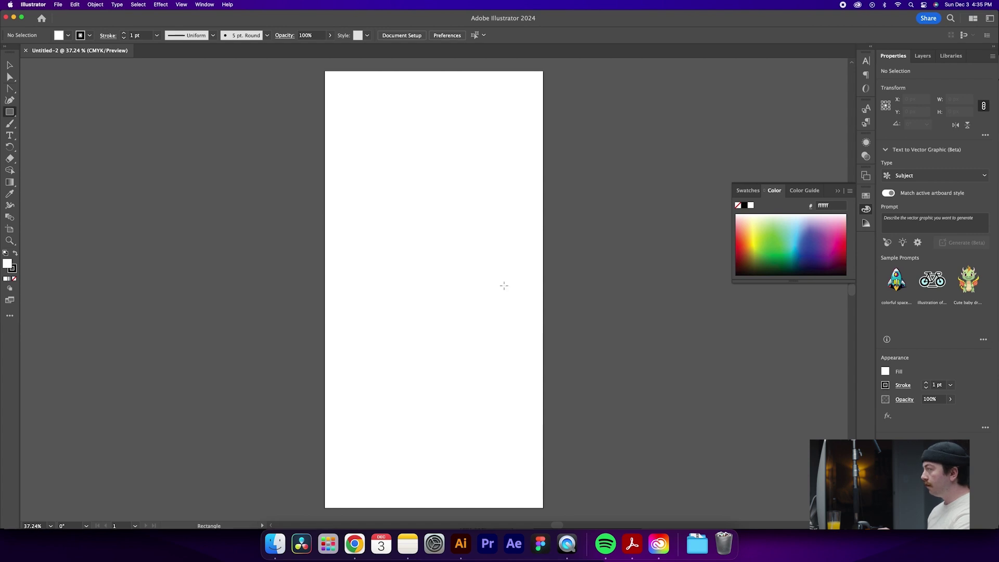
drag(325, 71, 544, 509)
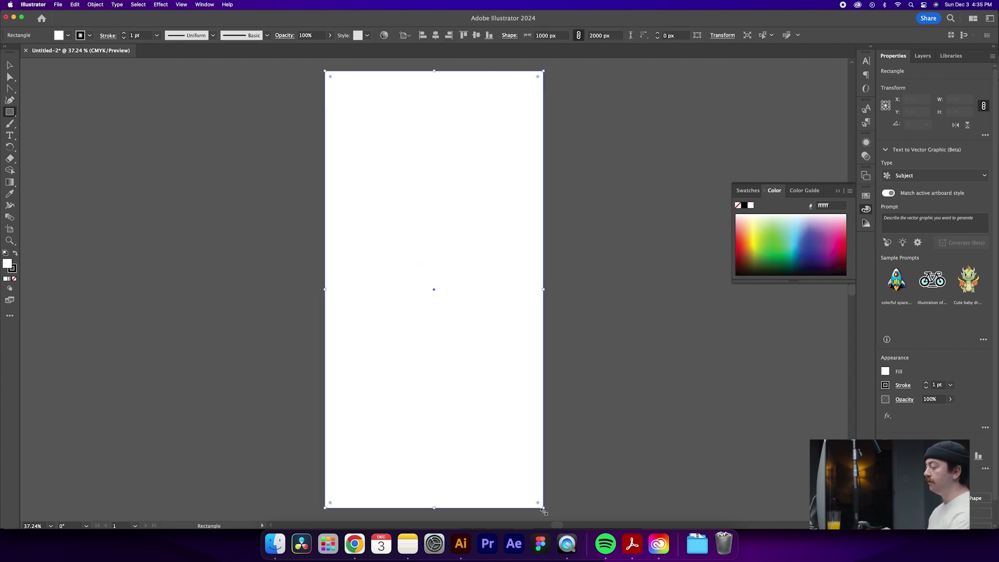
click(11, 113)
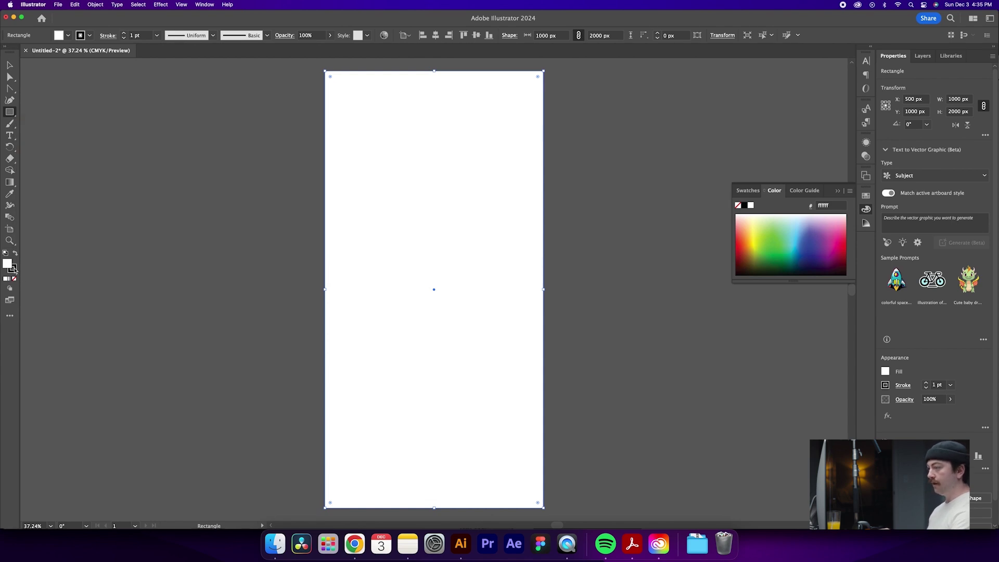
click(14, 269)
key(slash)
click(8, 266)
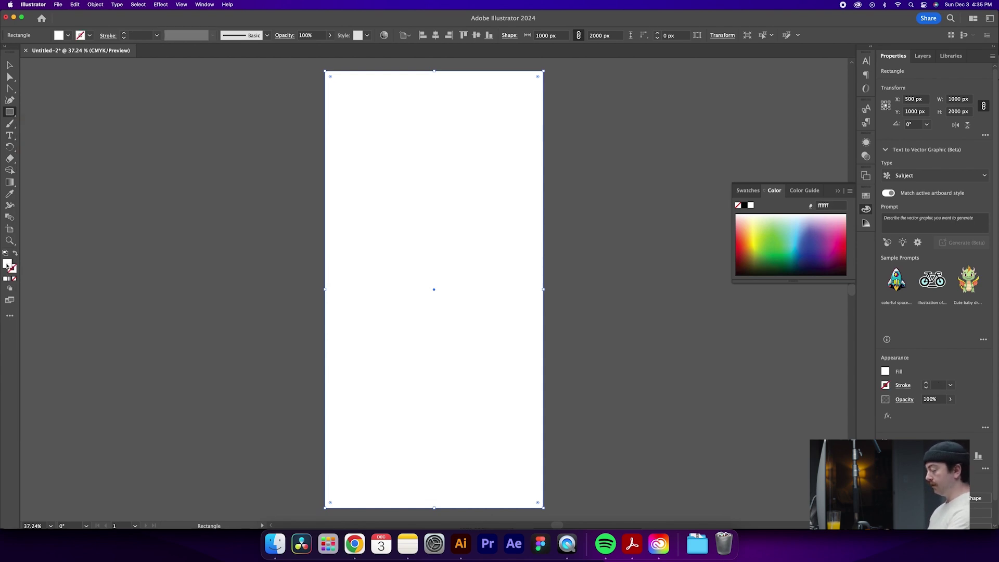
Step: Fill the rectangle with yellow f9c215 in the Color Picker
double_click(7, 266)
drag(784, 335, 795, 338)
drag(755, 244, 762, 229)
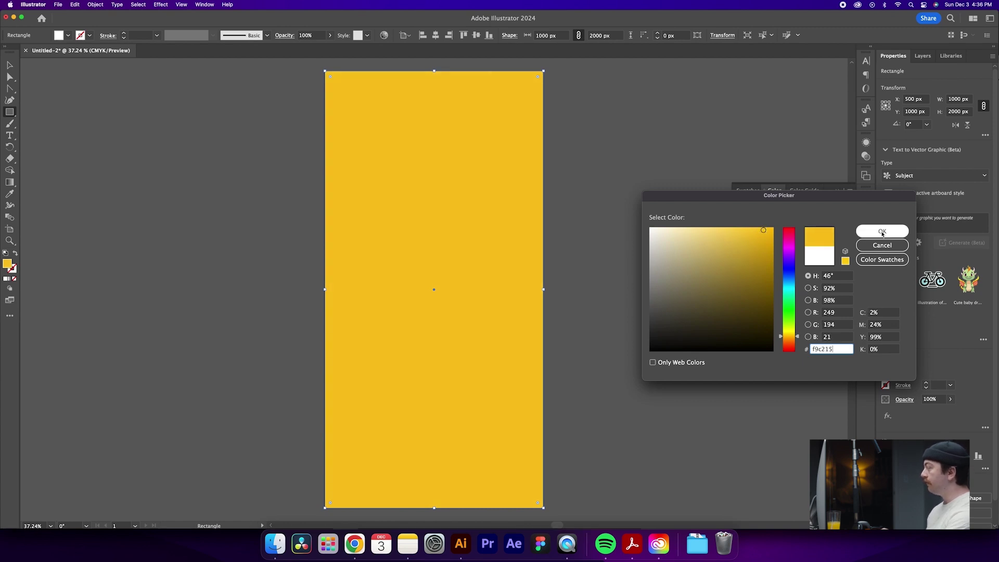
click(864, 231)
Step: Deselect the yellow rectangle and check the Layers panel before returning to Properties
key(v)
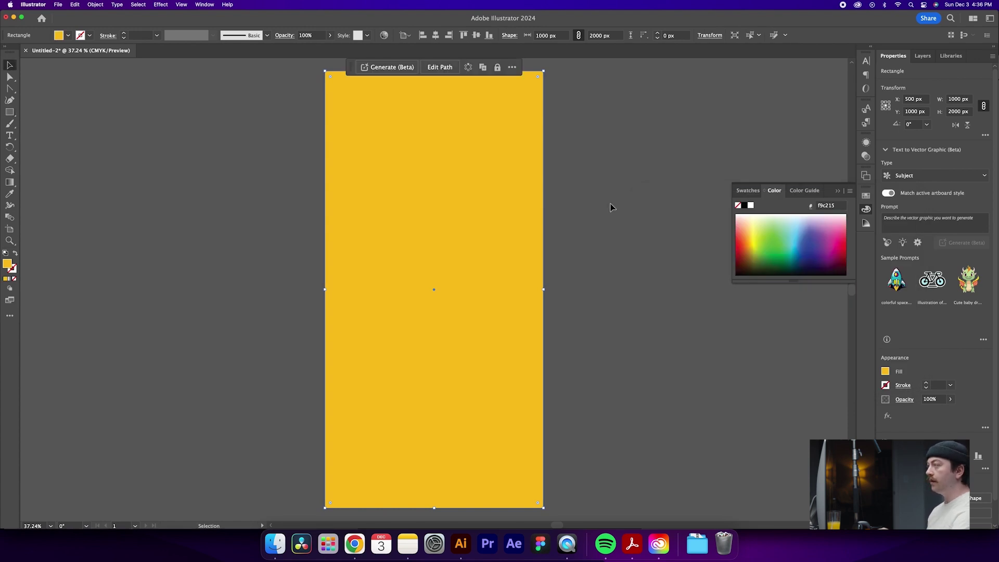
key(a)
click(612, 207)
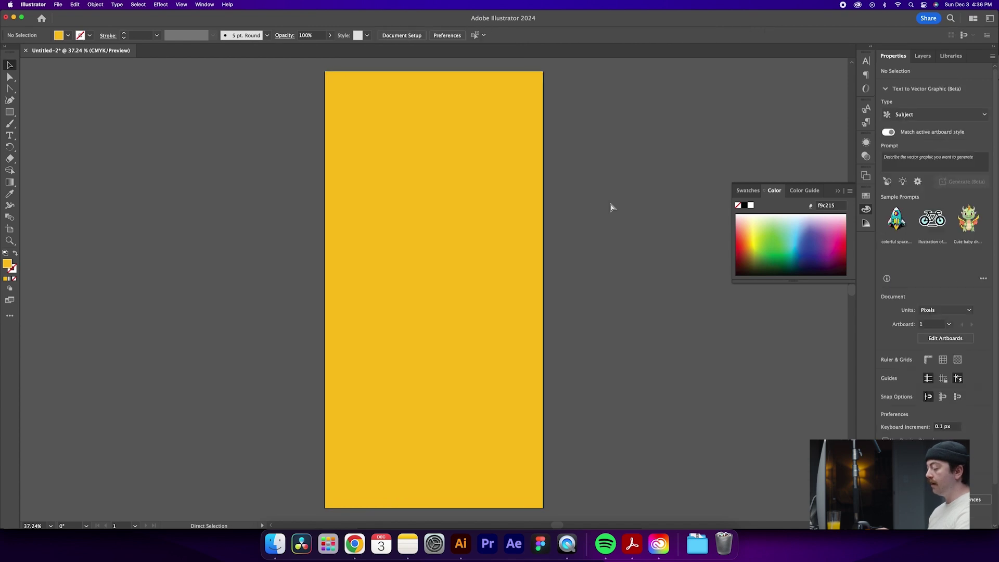
key(v)
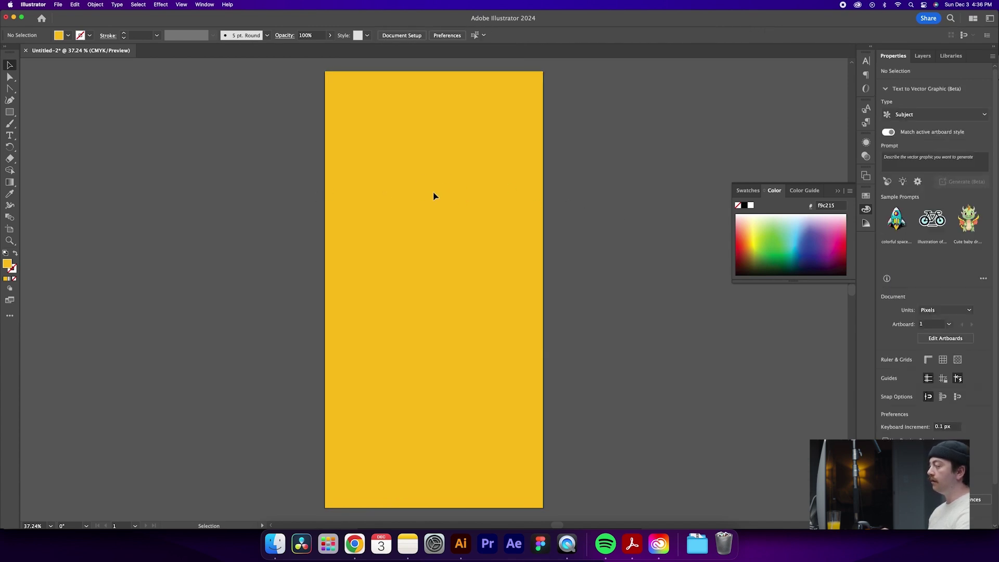
click(922, 56)
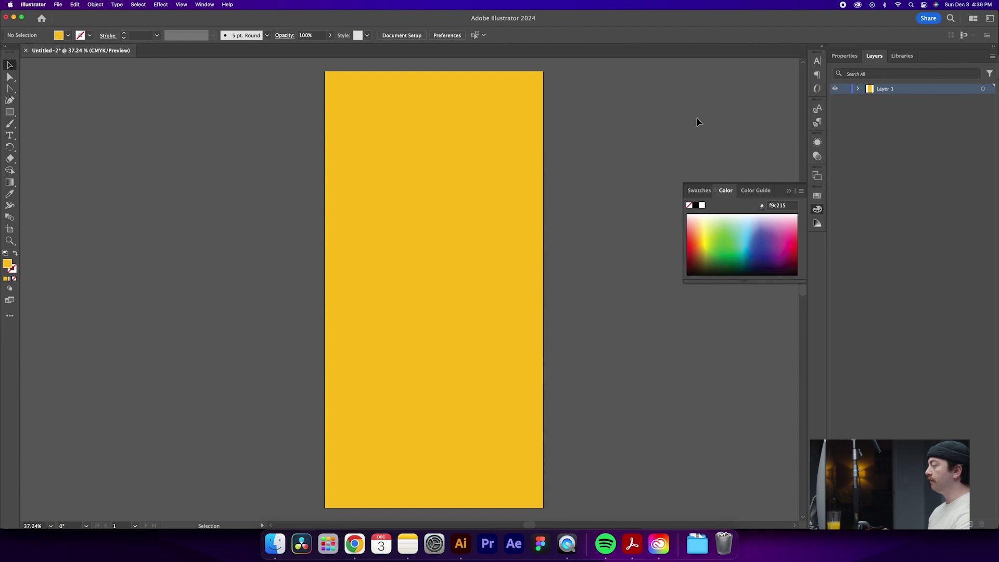
click(844, 55)
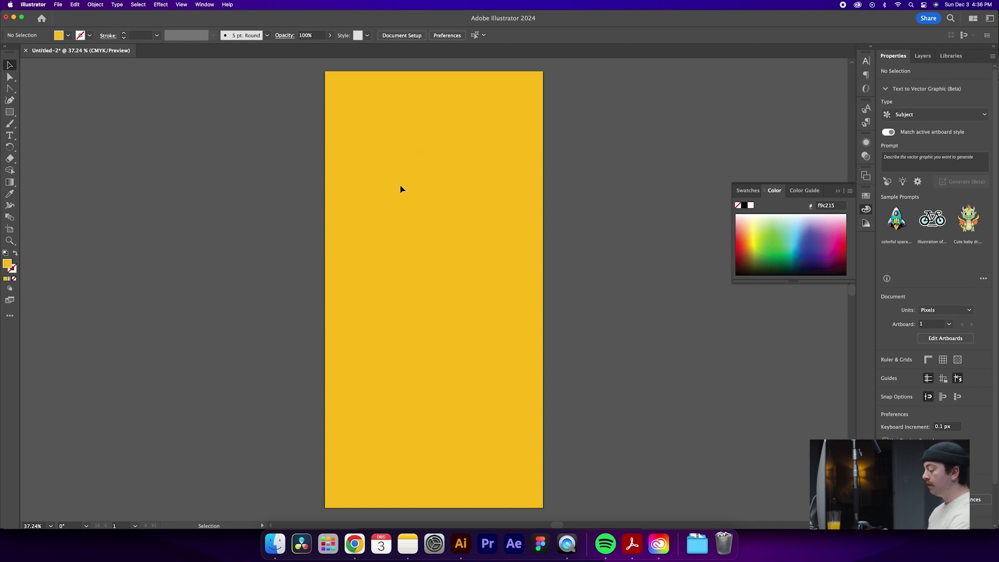
Step: Add the text 'Design' on the artboard and scale it up much larger
key(t)
click(379, 211)
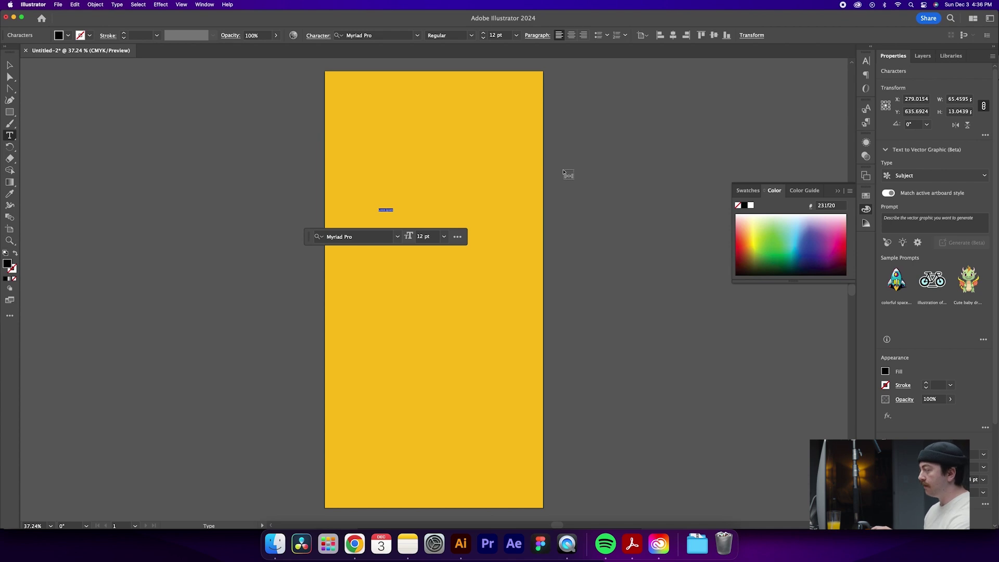
text(D)
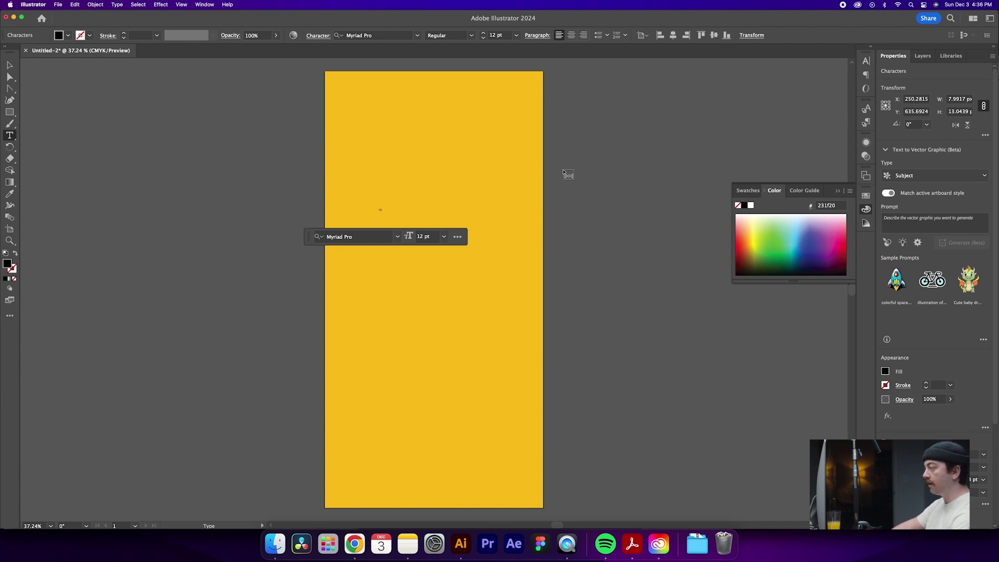
text(esign)
key(Escape)
drag(389, 215, 558, 290)
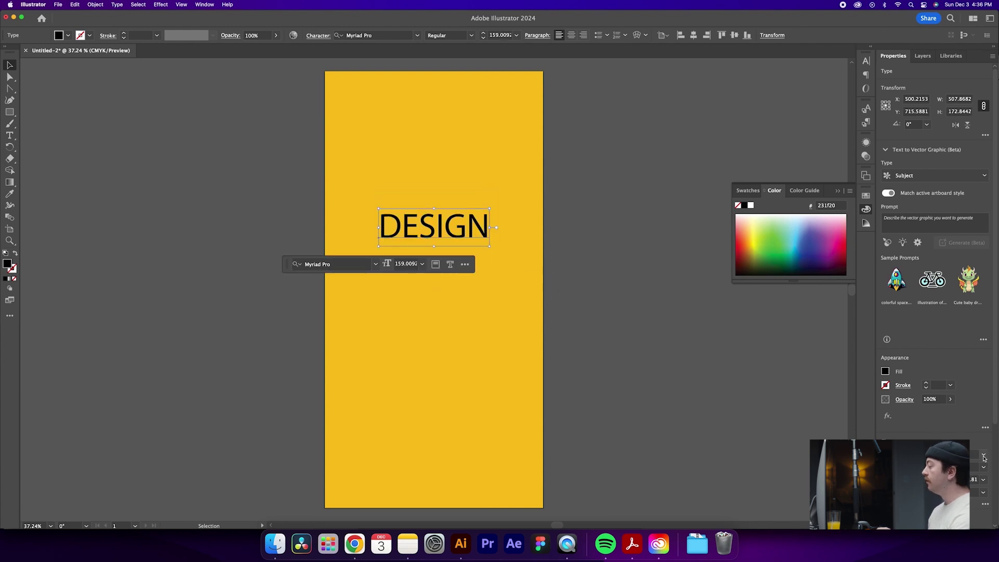
Step: Set DESIGN to Haas Grot Disp 95 Black and move it toward the artboard centre
key(super+alt+shift+m)
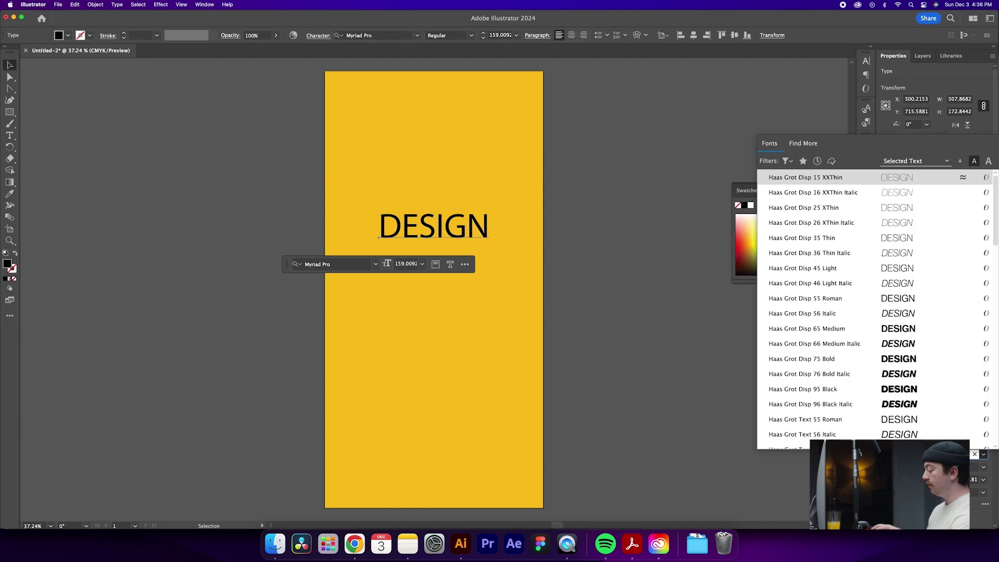
click(839, 389)
click(603, 290)
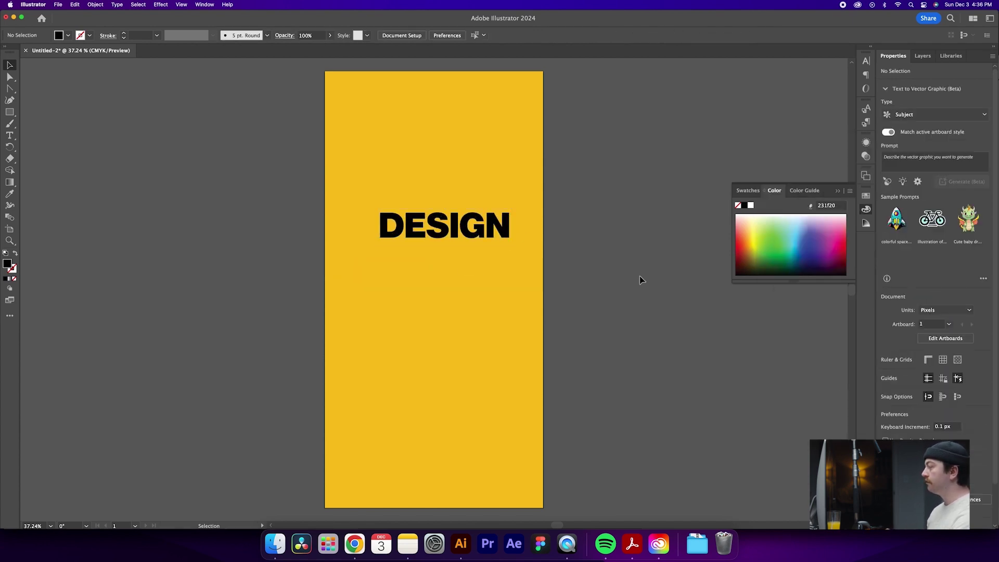
drag(490, 235, 484, 270)
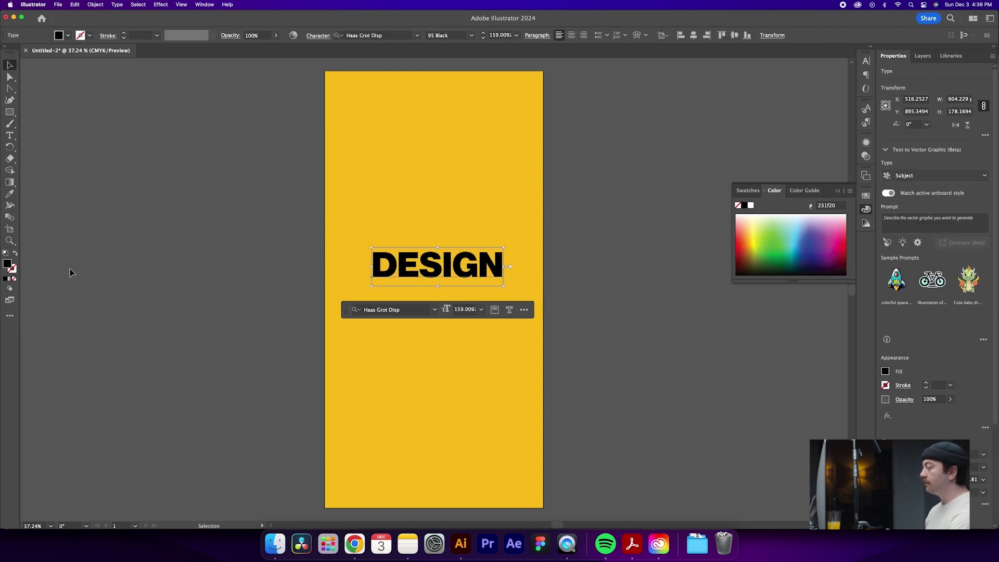
Step: Fill the DESIGN text with off-black 161614, then zoom in on the poster
double_click(7, 264)
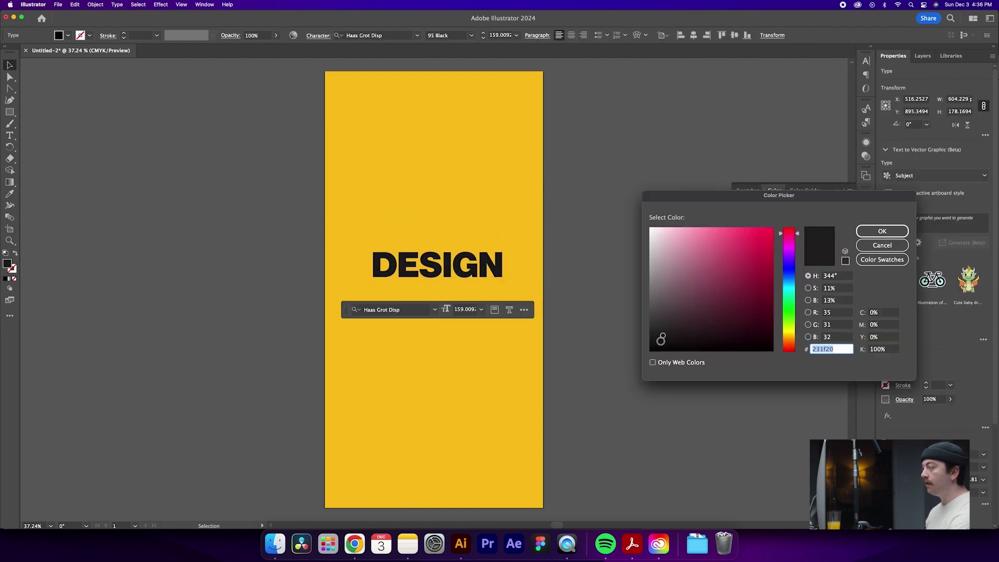
text(161515)
drag(659, 340, 661, 339)
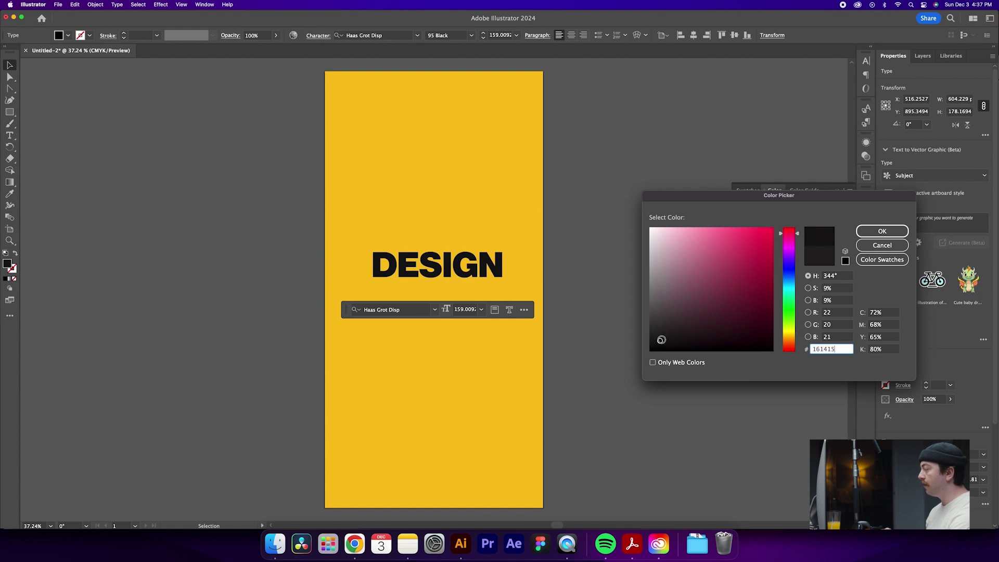
click(790, 337)
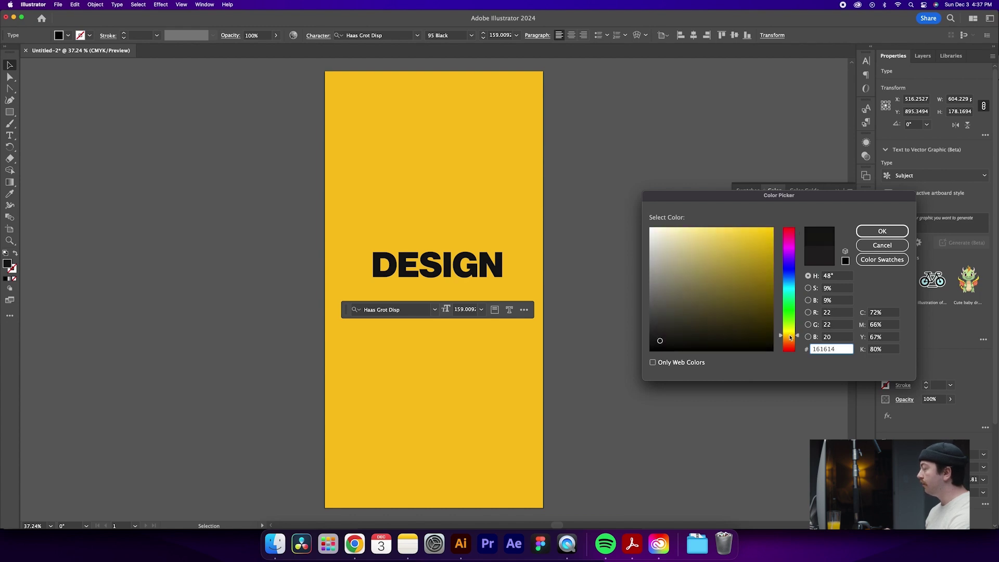
click(866, 232)
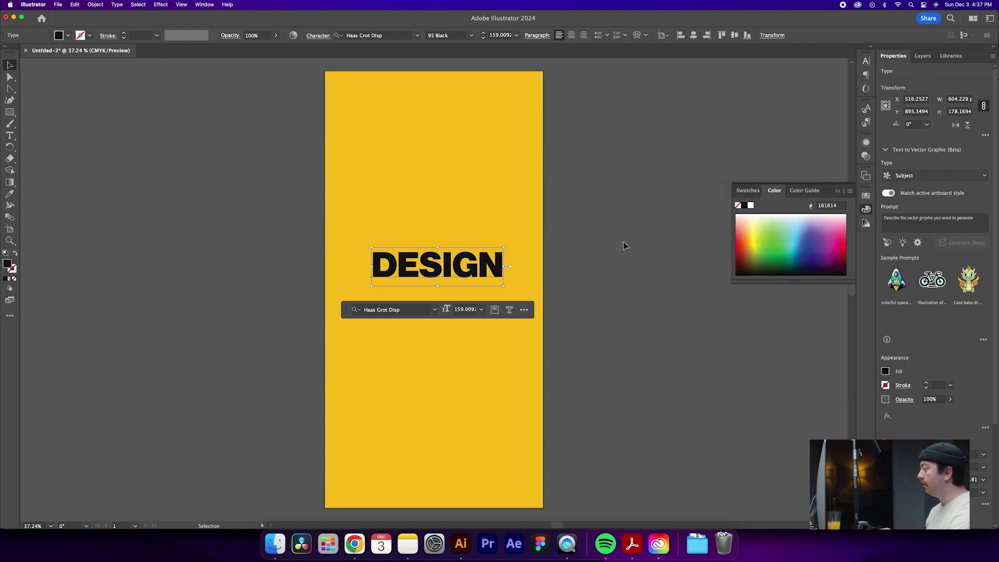
click(620, 243)
click(442, 274)
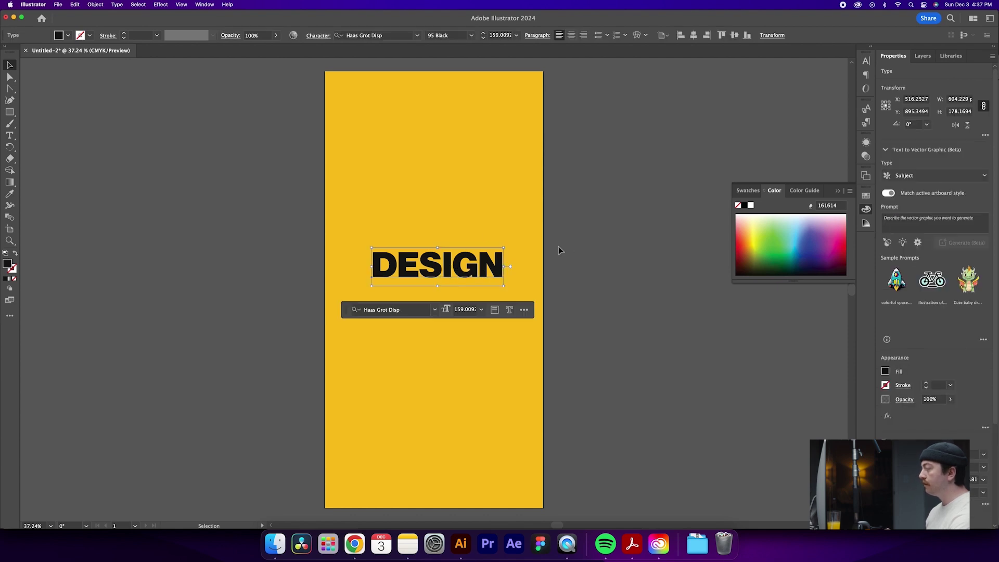
click(487, 210)
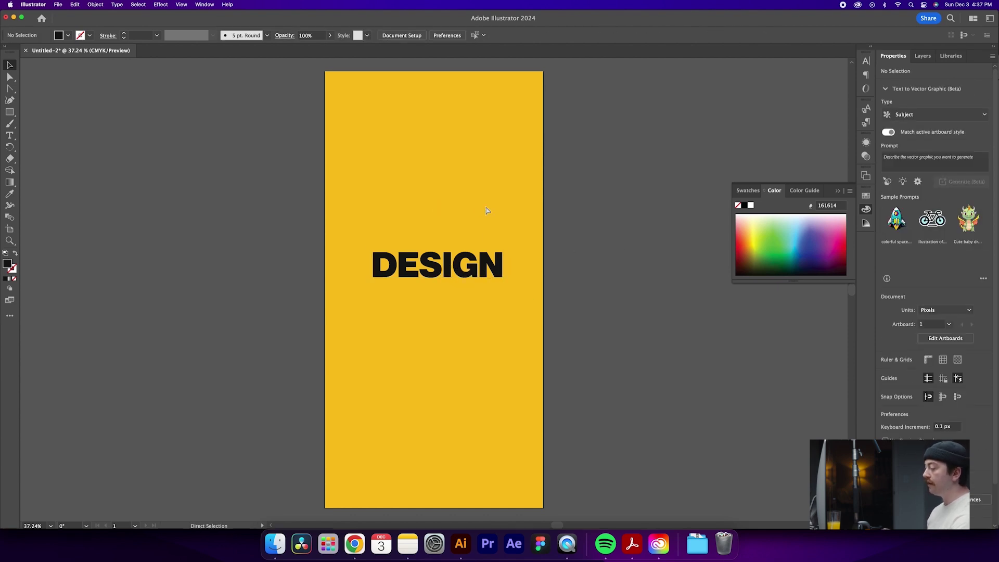
key(super+equal)
key(super+equal)
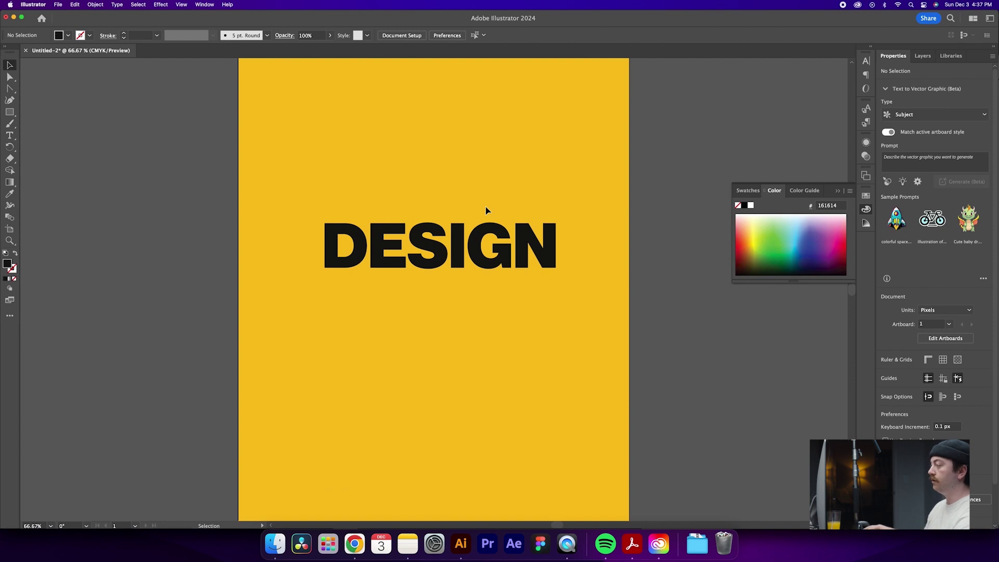
Step: Draw a rectangle over the DESIGN text and give it the background's yellow with the Eyedropper
key(m)
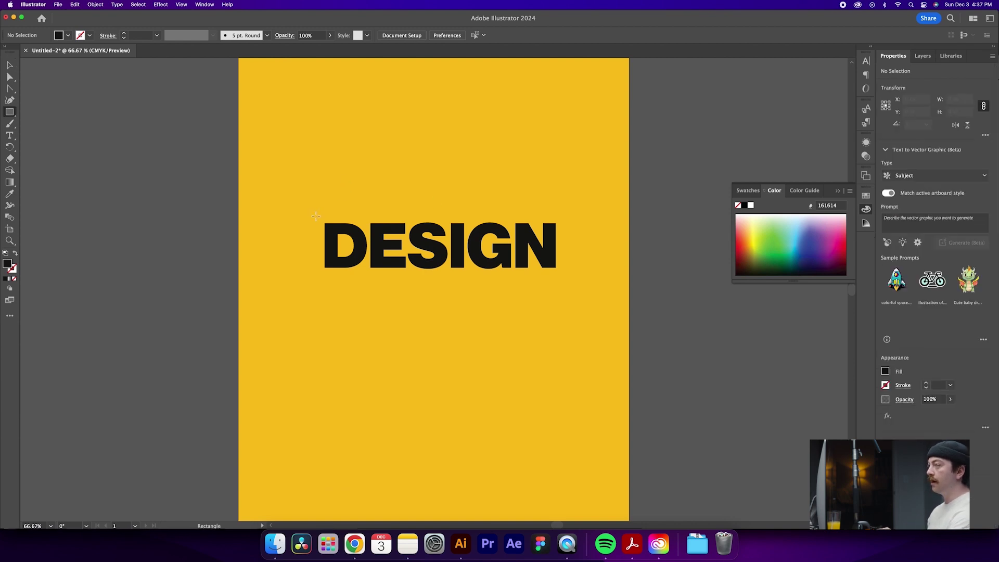
drag(318, 217, 562, 277)
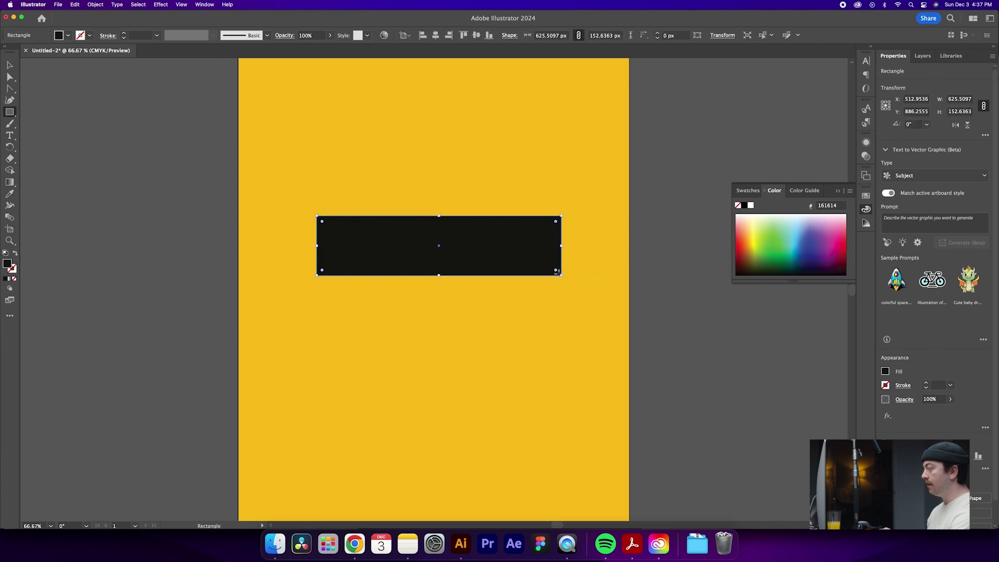
key(i)
click(560, 173)
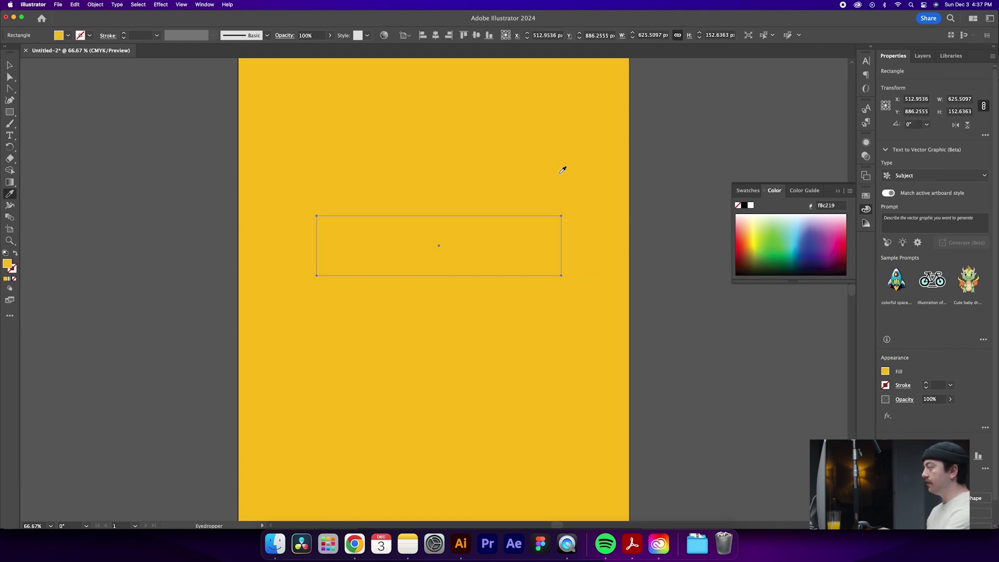
key(v)
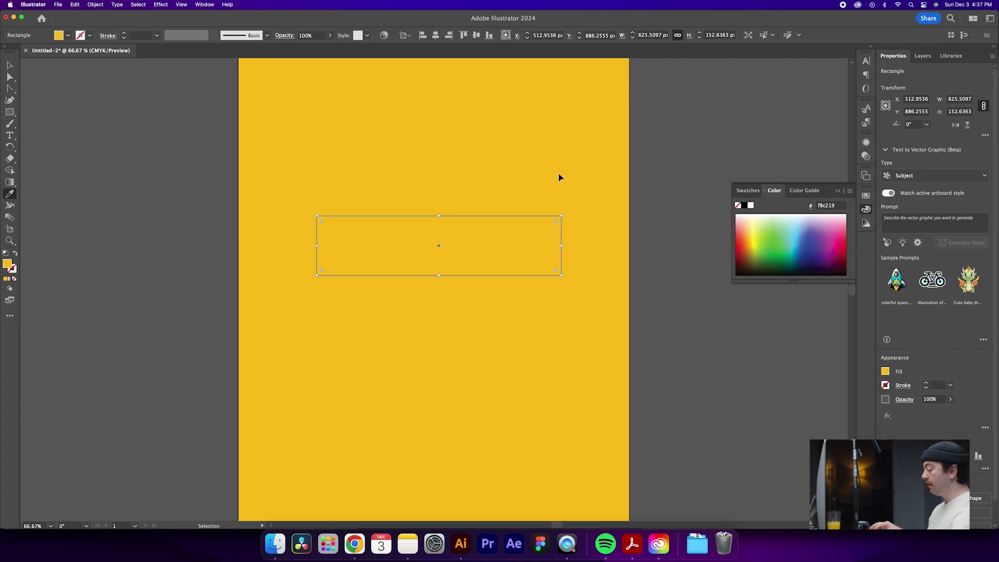
Step: Restack the DESIGN lettering with its box, then marquee-select both objects
key(super+shift+bracketleft)
key(i)
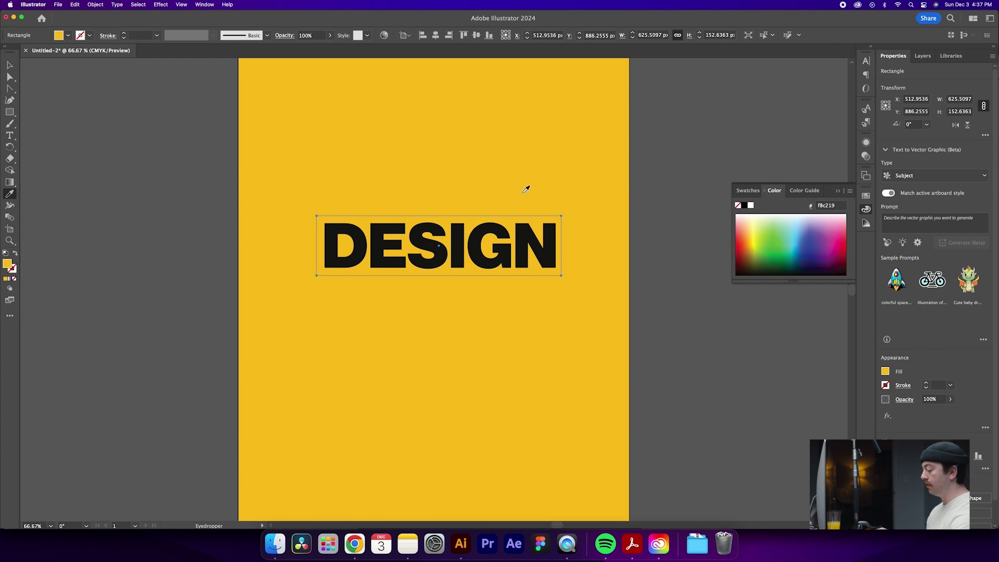
key(v)
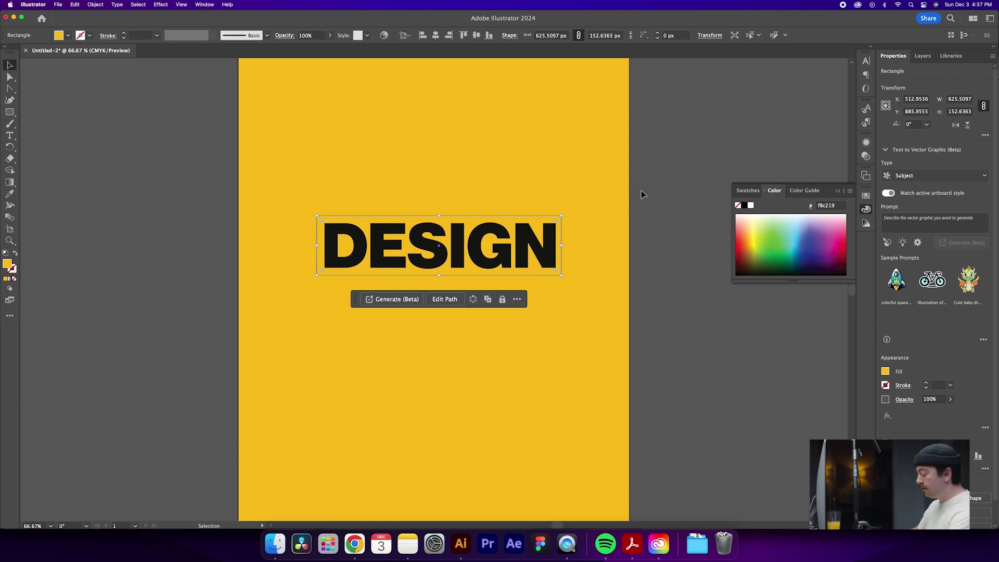
click(606, 282)
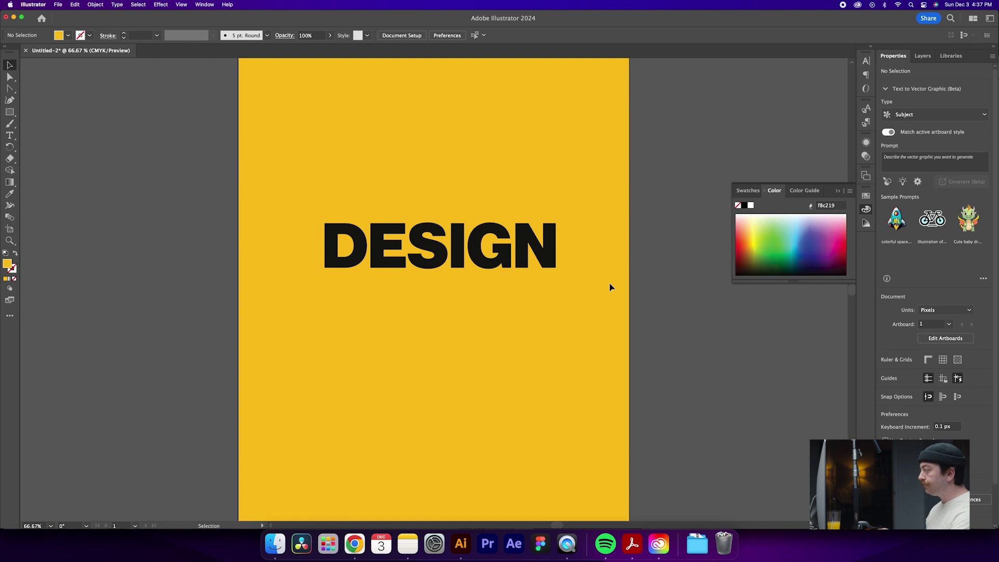
drag(609, 282, 460, 196)
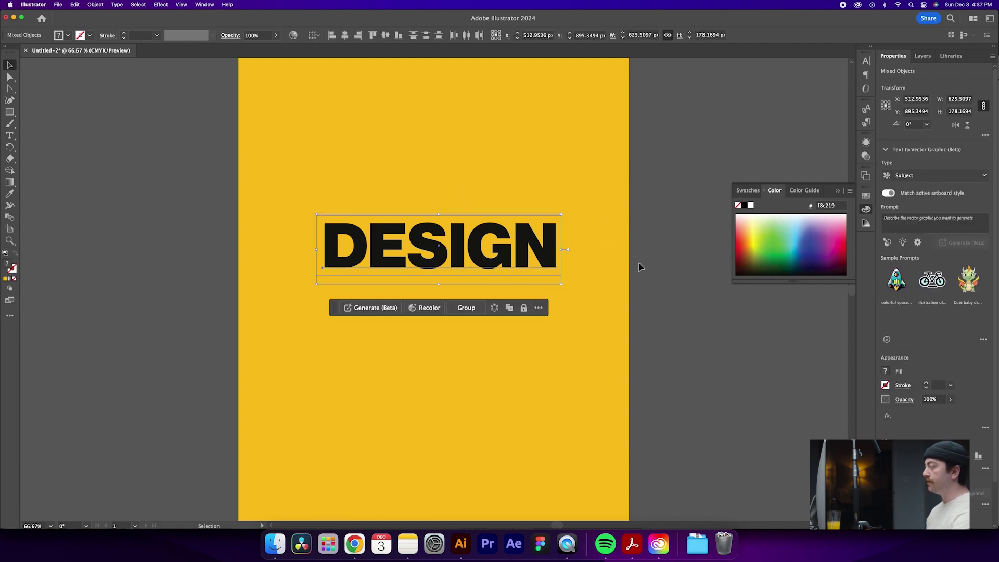
Step: Group the DESIGN lettering with its yellow box, deselect, and zoom out to the whole poster
key(a)
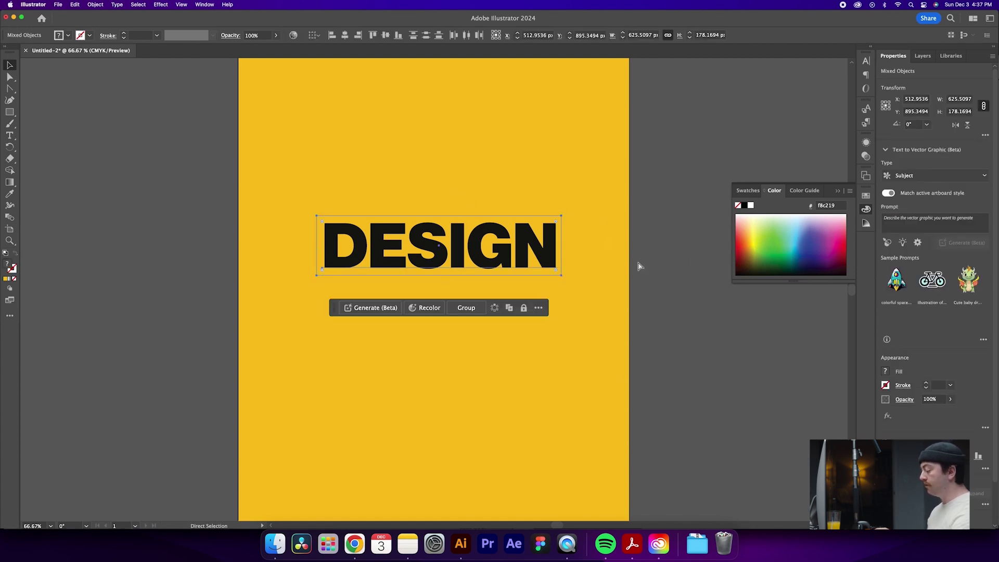
key(ctrl+g)
key(v)
right_click(489, 241)
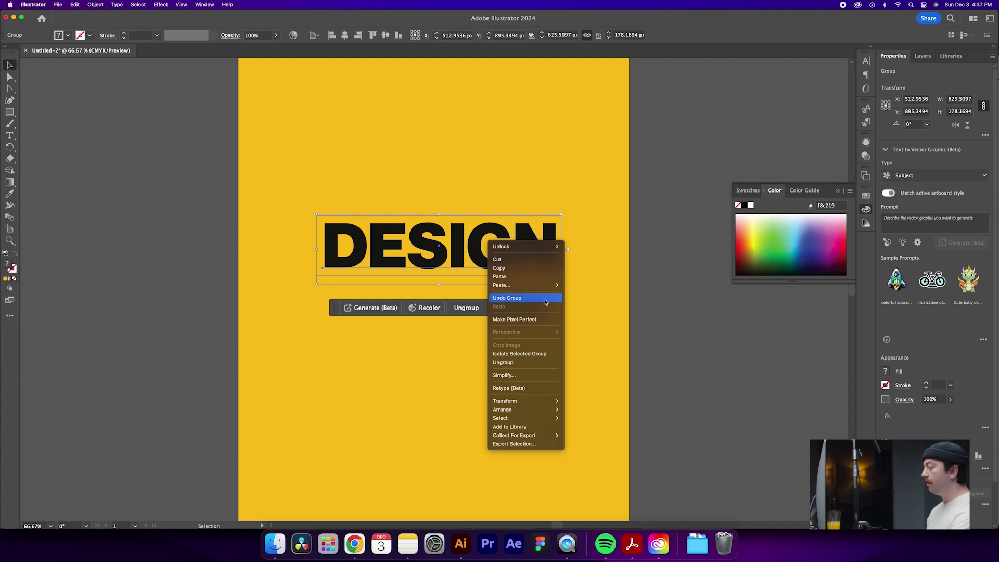
click(603, 303)
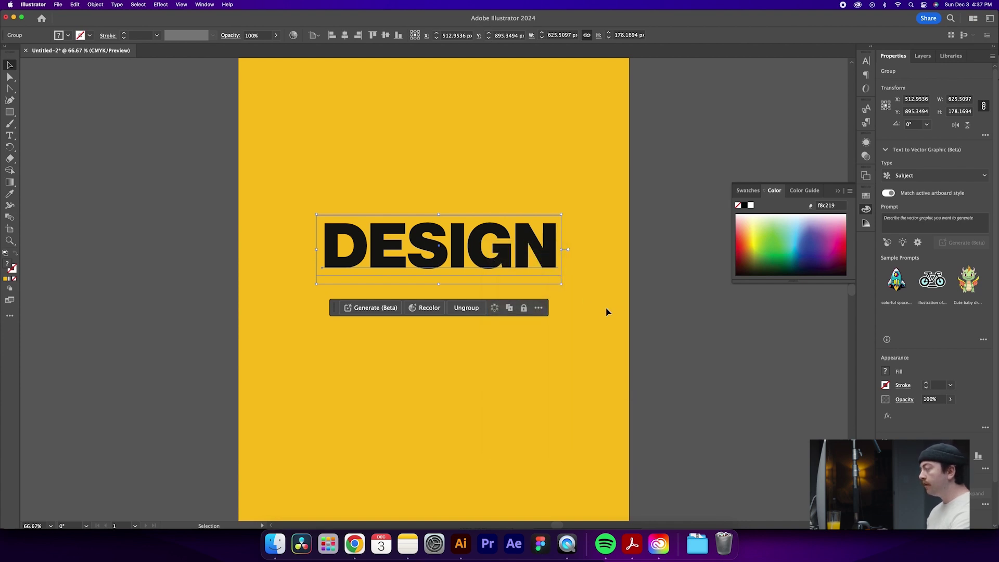
click(606, 311)
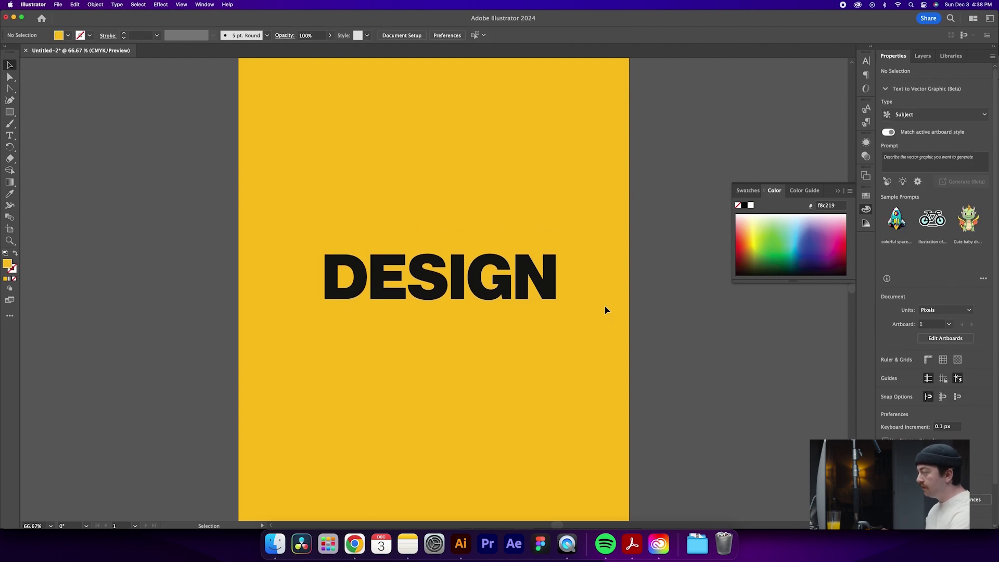
key(super+minus)
key(super+minus)
Step: Move the DESIGN group near the top of the poster and set its X to 500 px
click(458, 286)
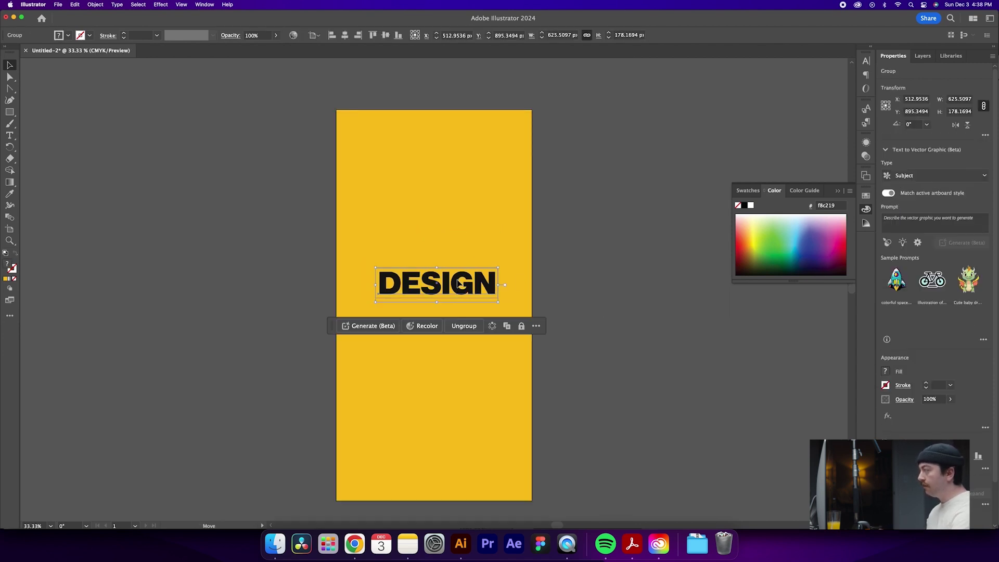
drag(458, 286, 456, 186)
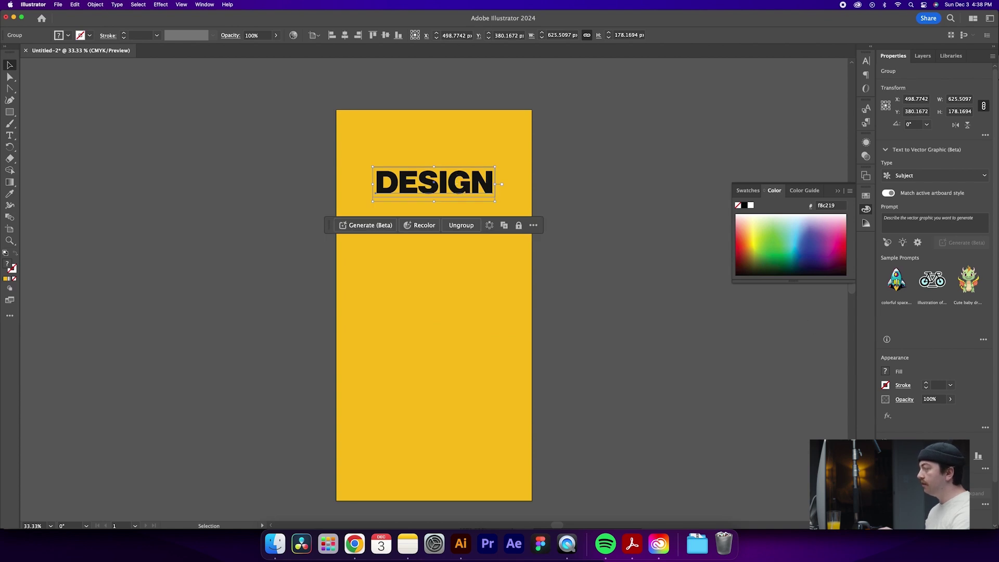
click(626, 284)
click(458, 185)
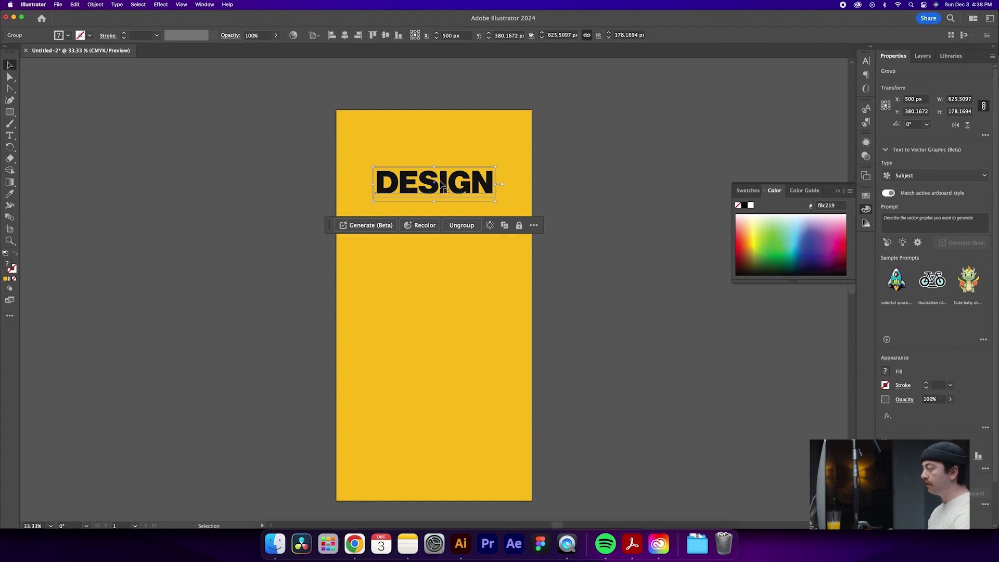
Step: Duplicate DESIGN straight down the poster and select both copies
drag(441, 184, 451, 376)
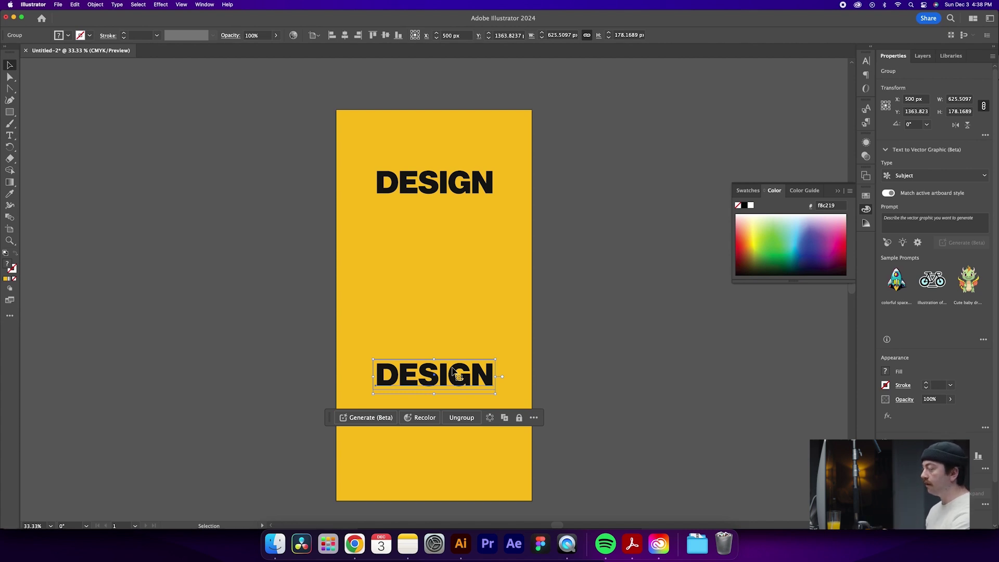
click(449, 268)
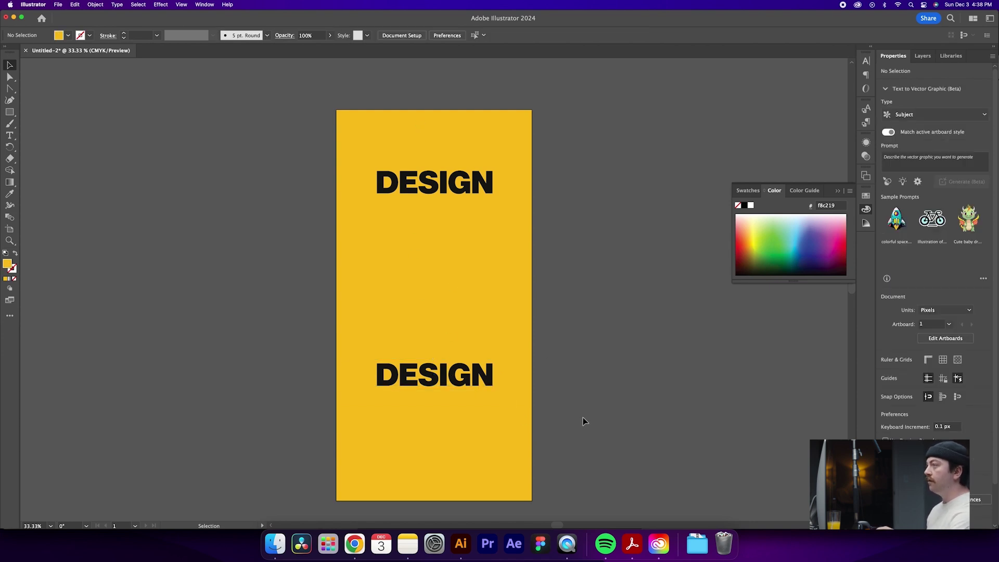
drag(583, 417, 458, 177)
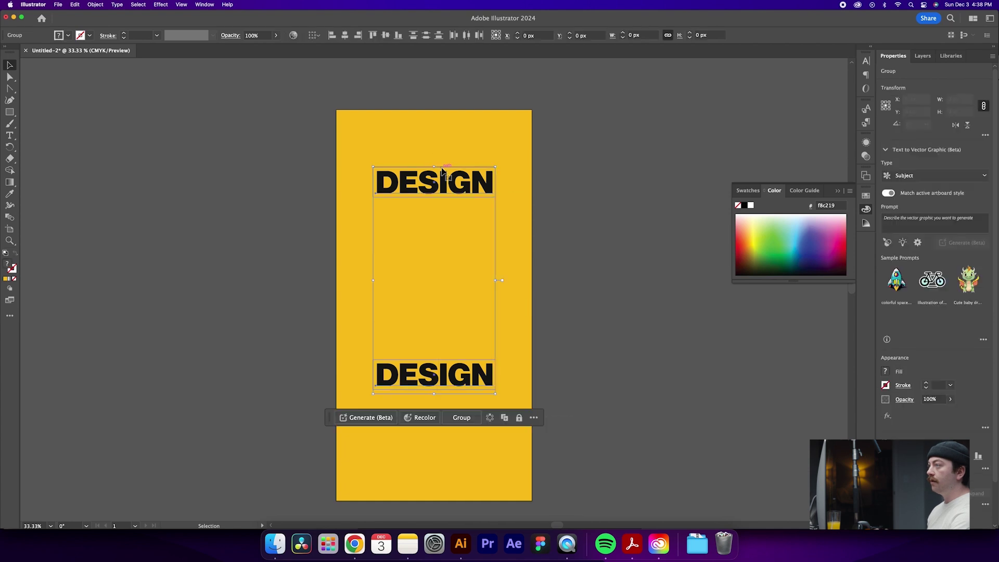
Step: Make a blend between the two DESIGN copies via Object > Blend > Make
click(94, 4)
mouse_move(151, 252)
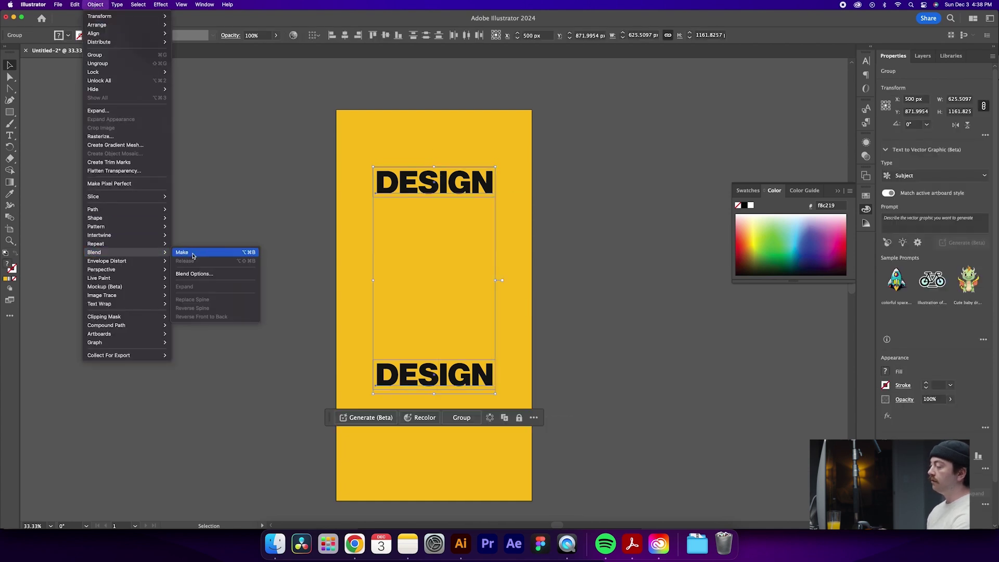
click(192, 254)
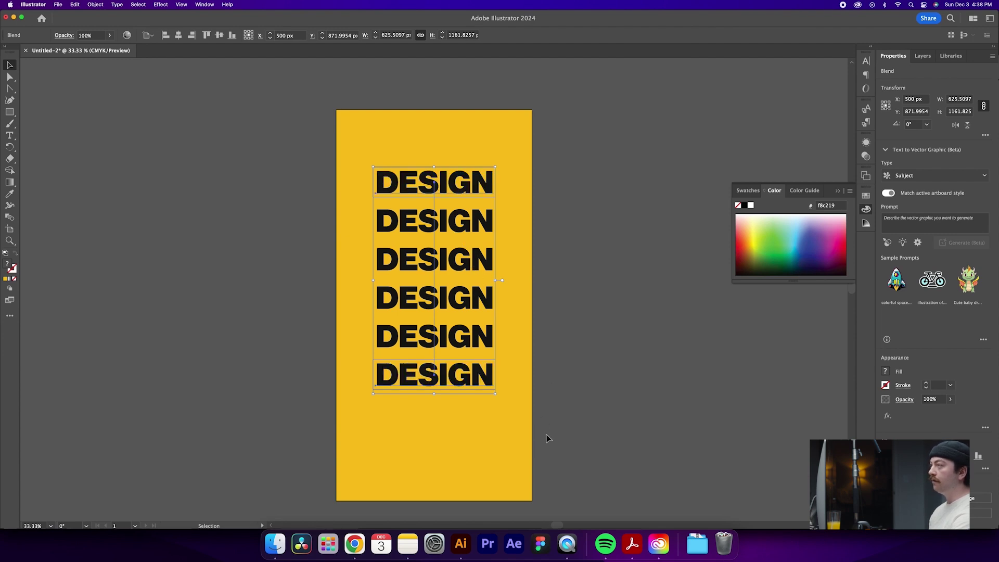
Step: Set the blend spacing to Specified Steps with 16 steps
click(95, 5)
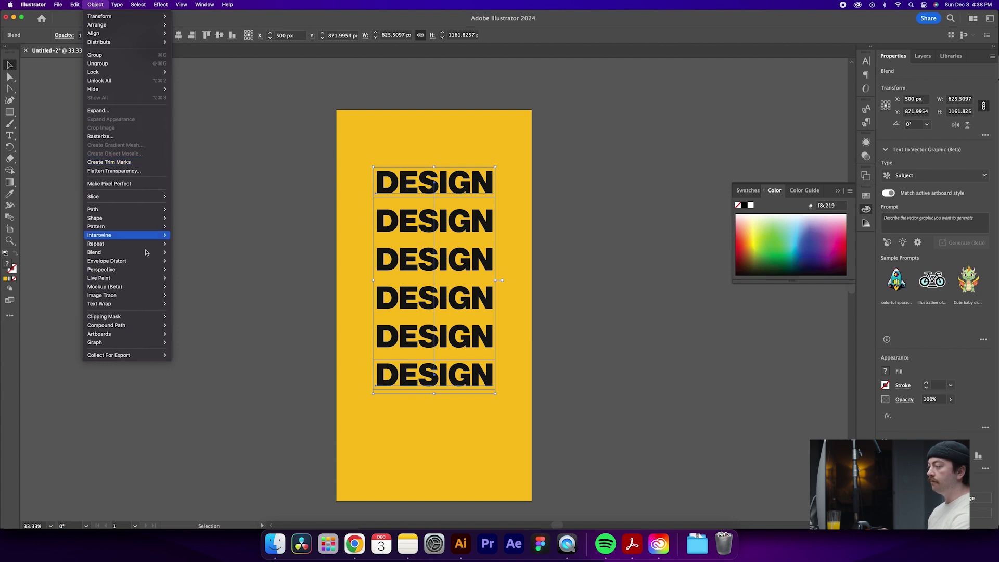
mouse_move(151, 253)
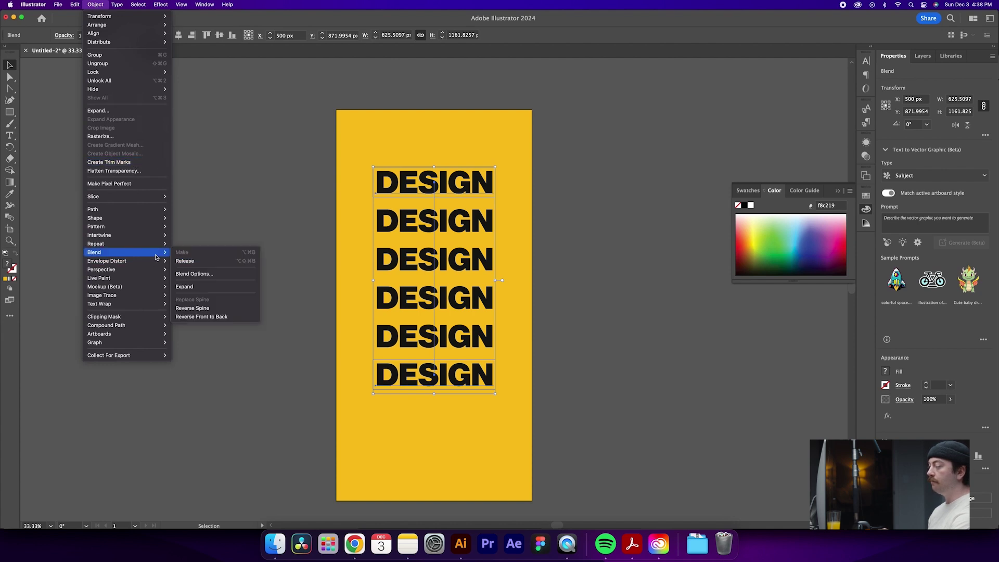
click(198, 276)
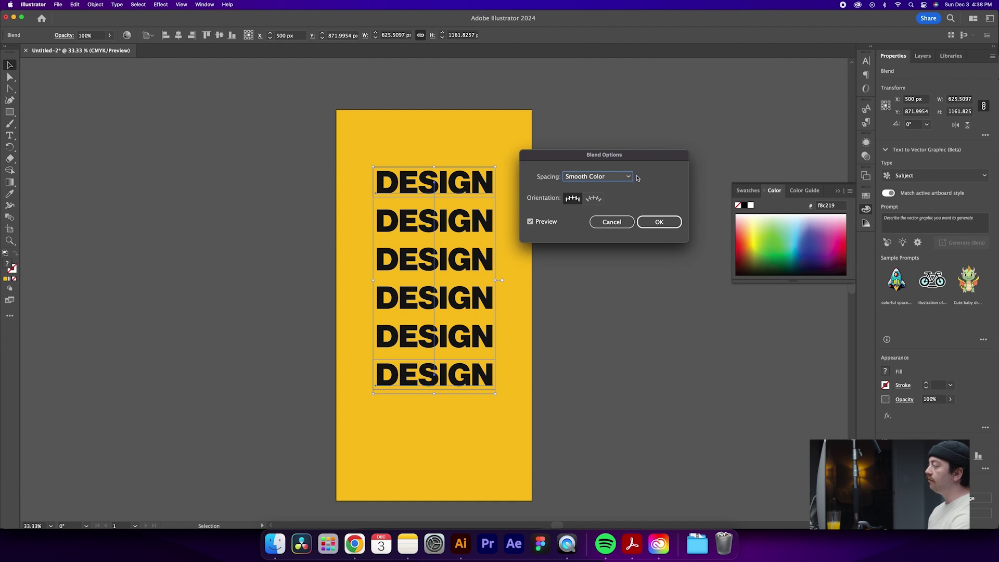
click(618, 177)
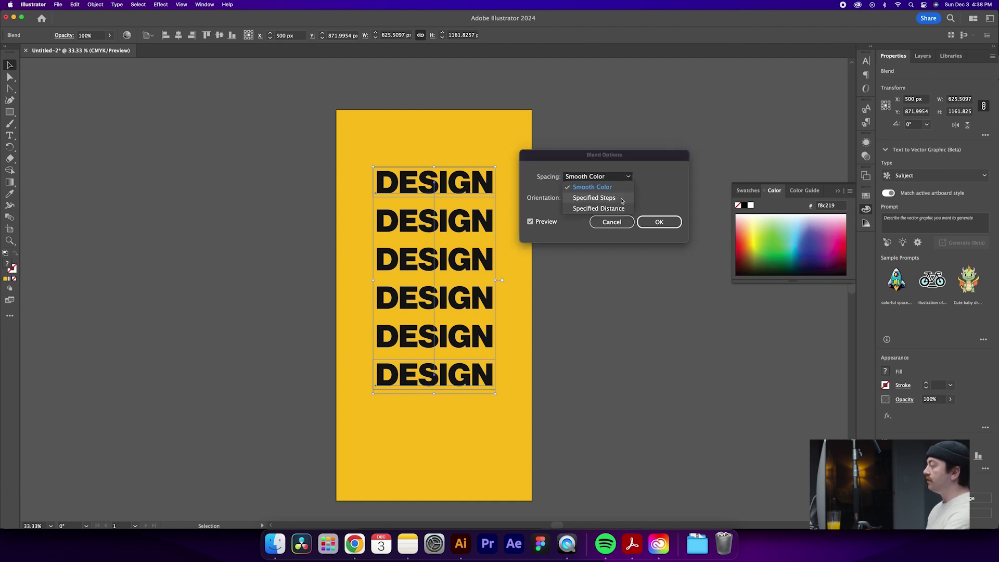
click(594, 198)
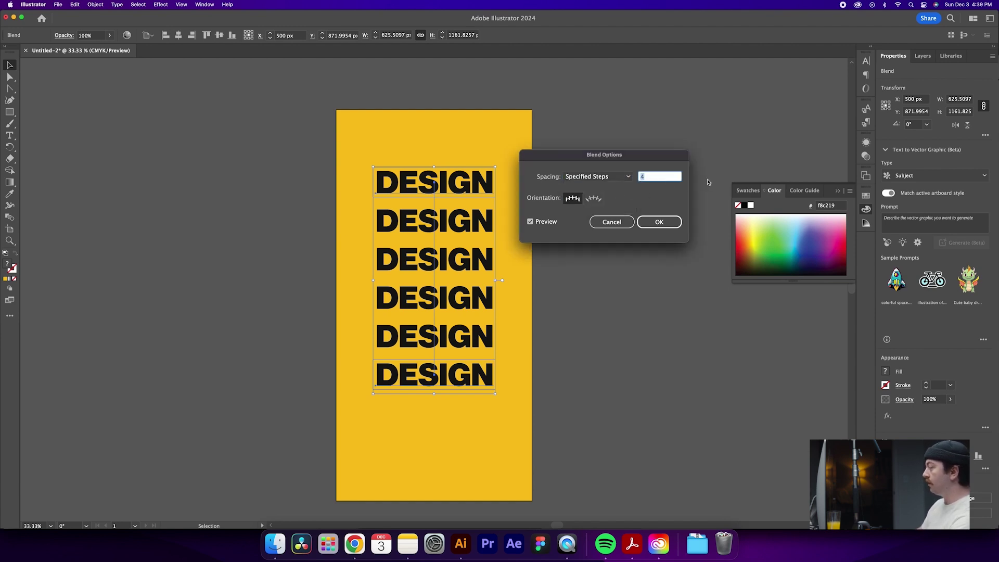
key(Up)
key(Up)
key(Up)
key(Up)
key(Up)
key(Up)
key(Up)
key(Up)
key(Up)
key(Up)
key(Up)
key(Up)
key(Up)
key(Up)
key(Up)
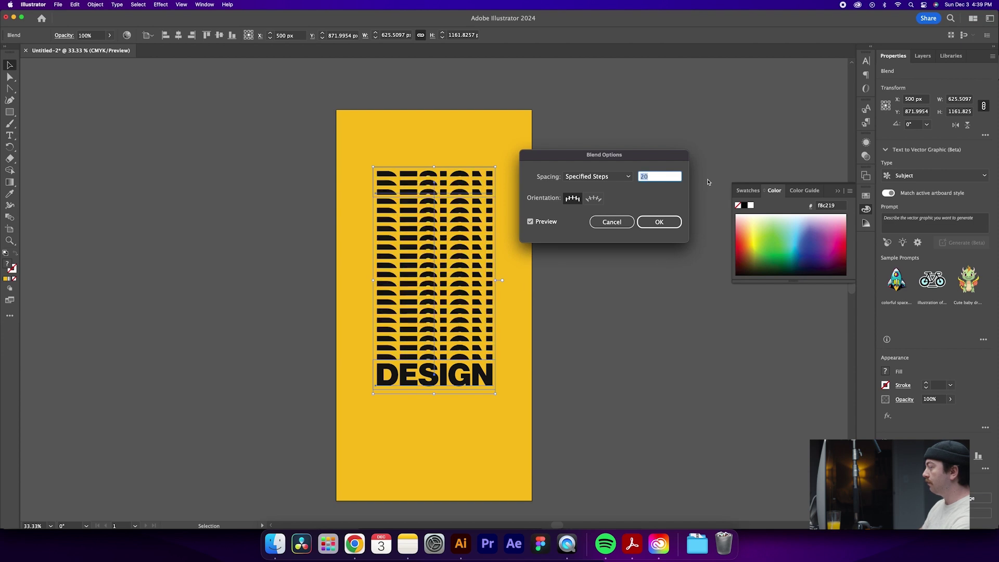
key(Down)
key(Down)
key(Down)
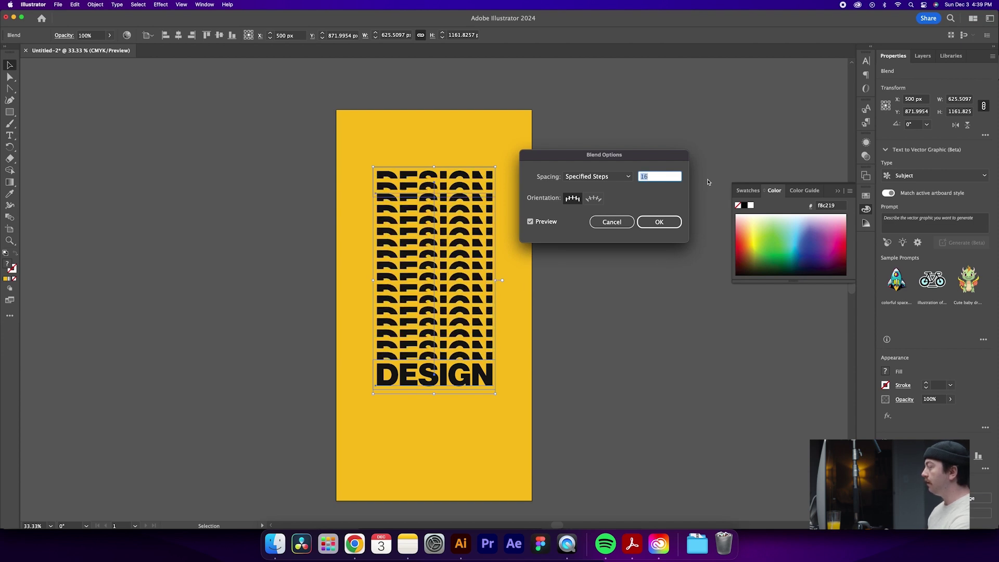
key(Return)
click(11, 88)
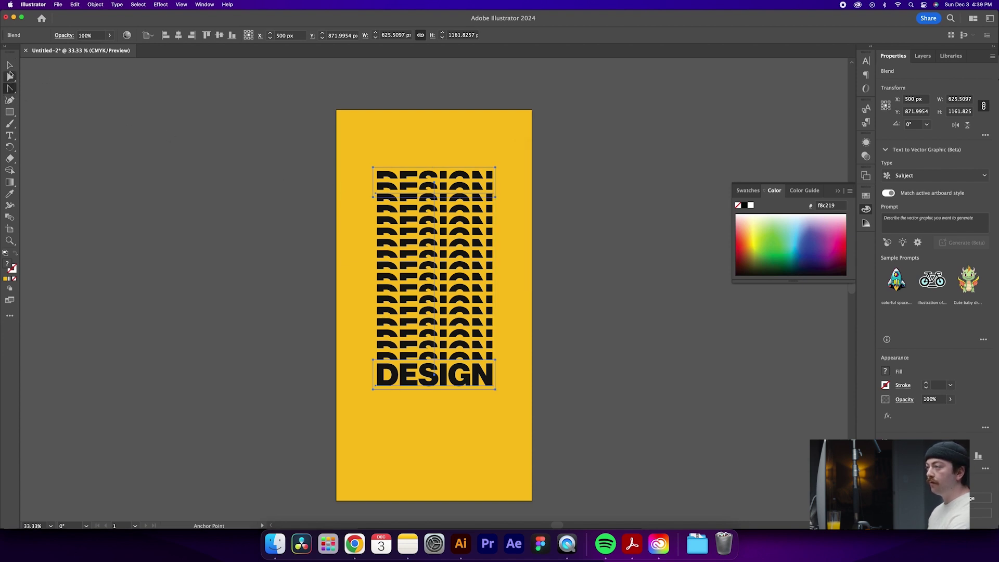
Step: Curve the blend's spine by dragging its centre anchor with the Anchor Point tool
click(11, 90)
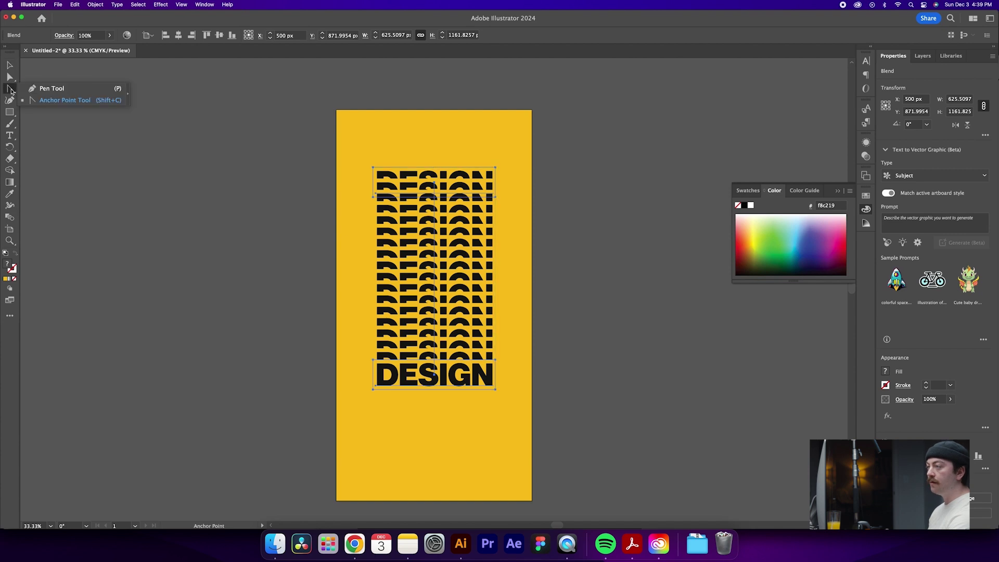
click(63, 102)
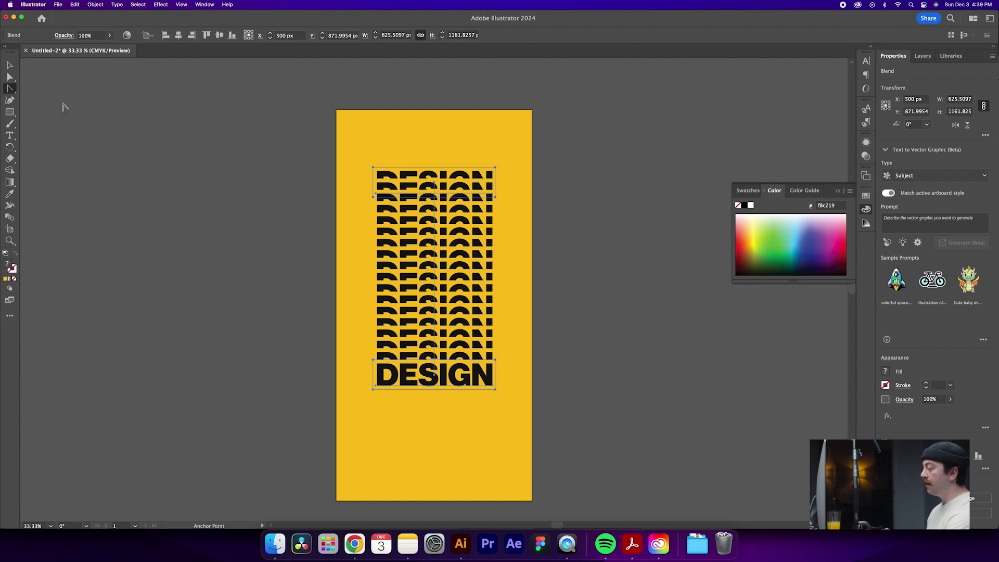
click(436, 377)
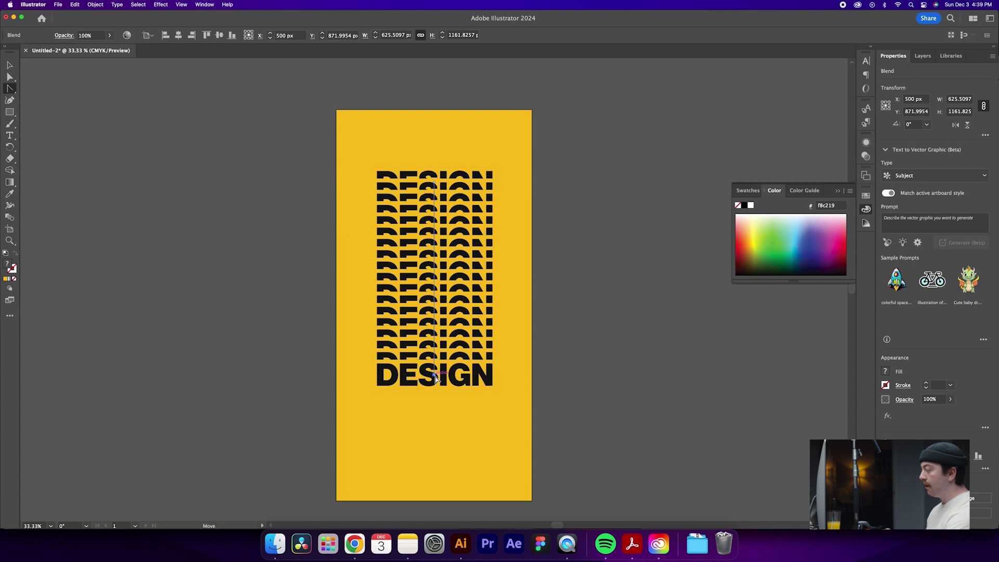
drag(435, 377, 441, 263)
scroll(468, 312, down, 2)
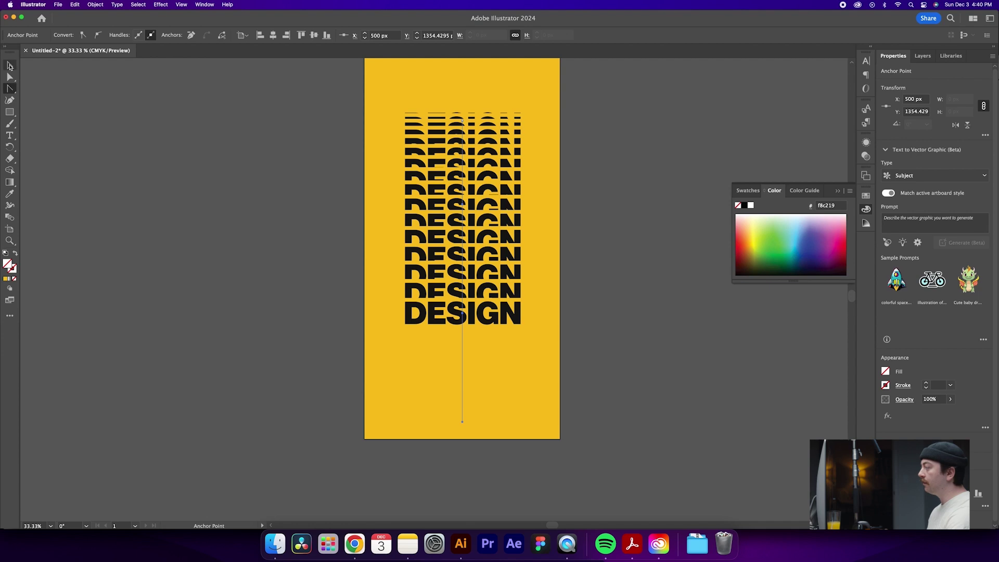
click(9, 65)
click(197, 123)
scroll(192, 119, right, 2)
scroll(190, 119, right, 5)
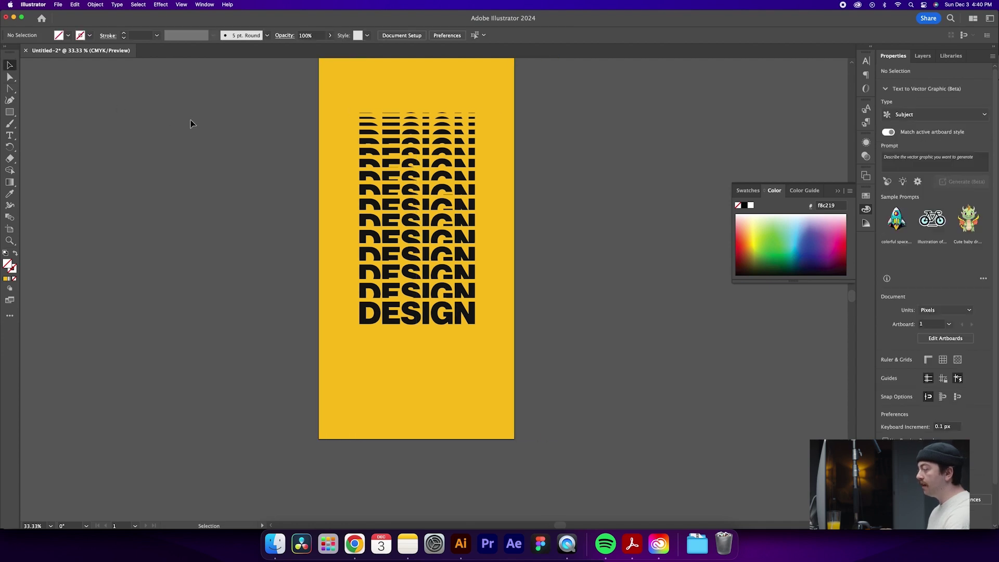
Step: Drag the spine's bottom anchor with Direct Selection to adjust the DESIGN row spacing
click(373, 304)
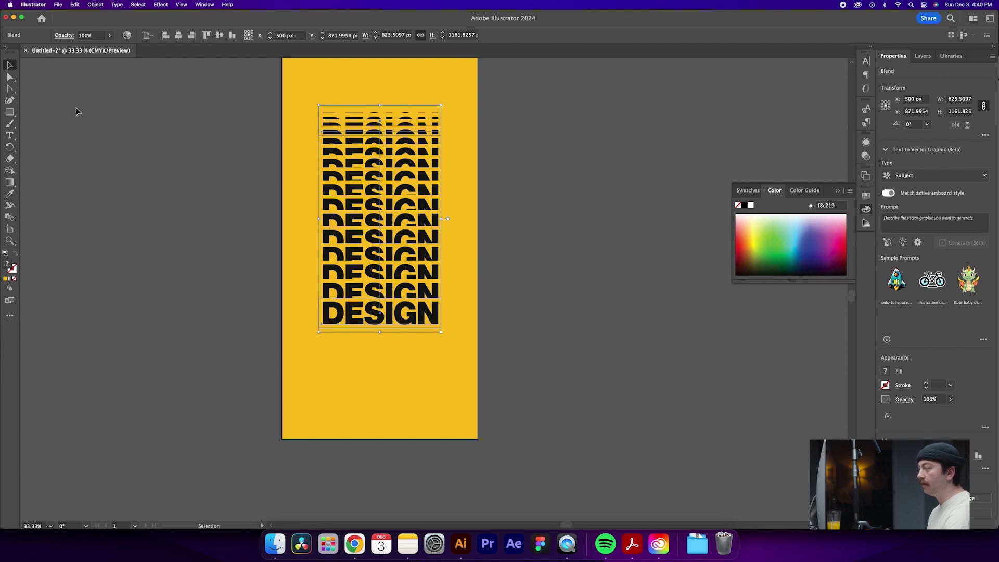
click(9, 88)
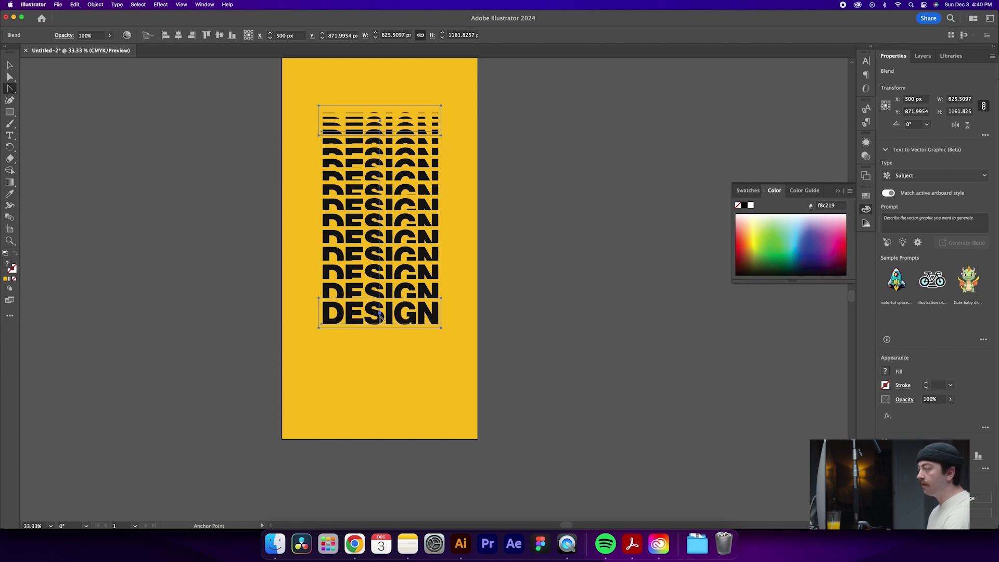
click(10, 77)
click(380, 315)
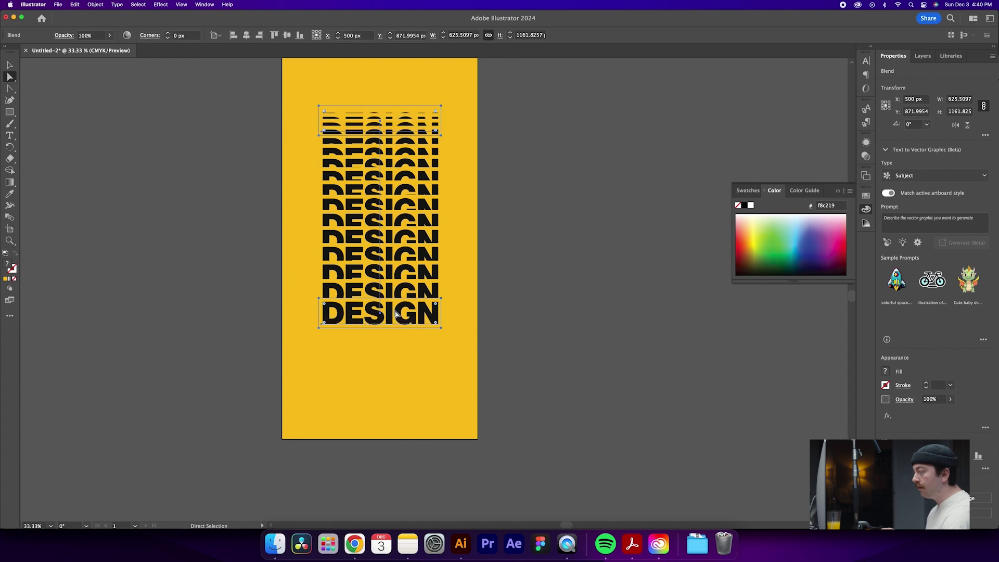
click(380, 316)
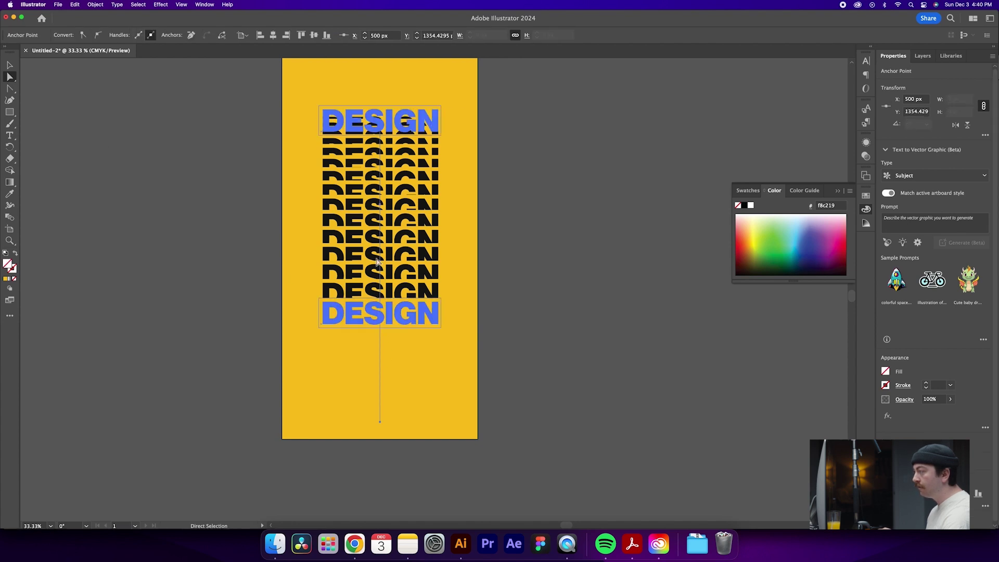
drag(380, 227, 381, 224)
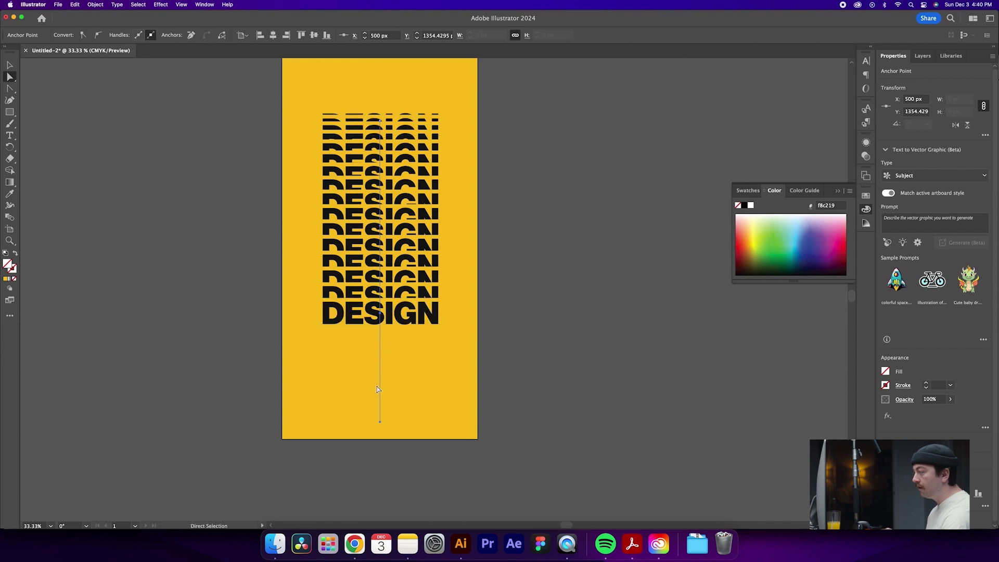
click(437, 386)
scroll(437, 386, right, 3)
scroll(438, 386, up, 2)
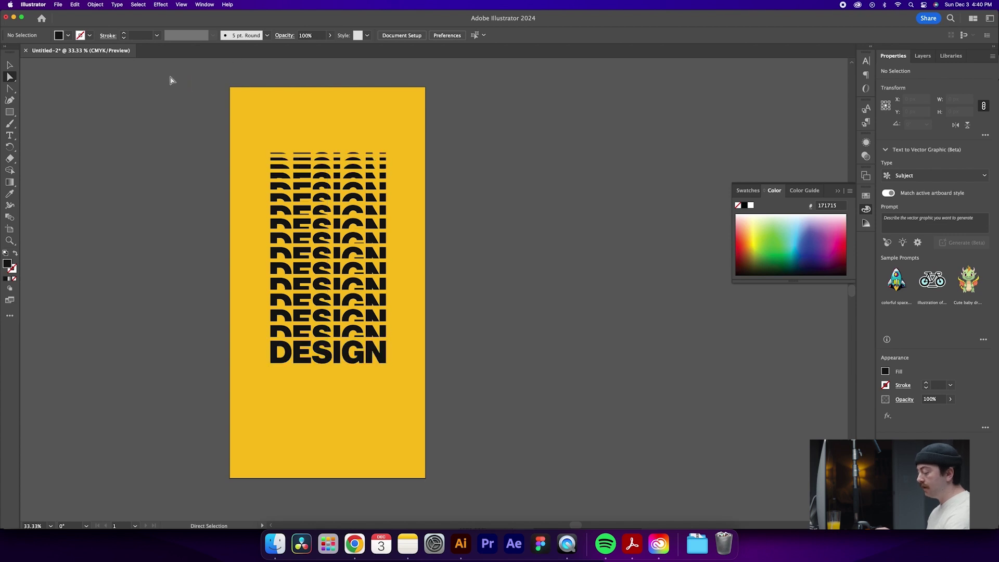
Step: Scale the DESIGN blend up to about 804 × 1494 px and set its Y to 1000 px
key(v)
click(367, 235)
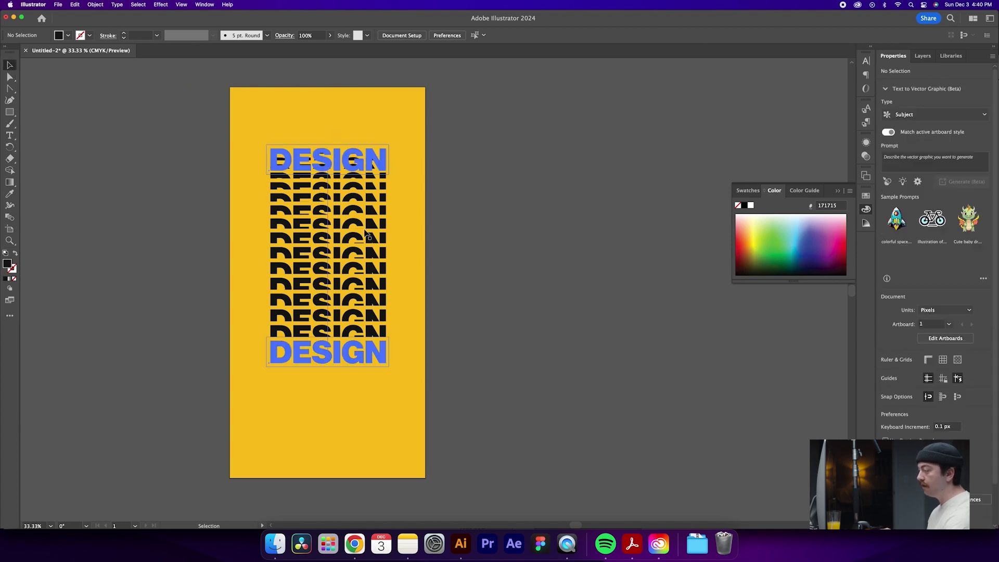
drag(389, 371, 412, 407)
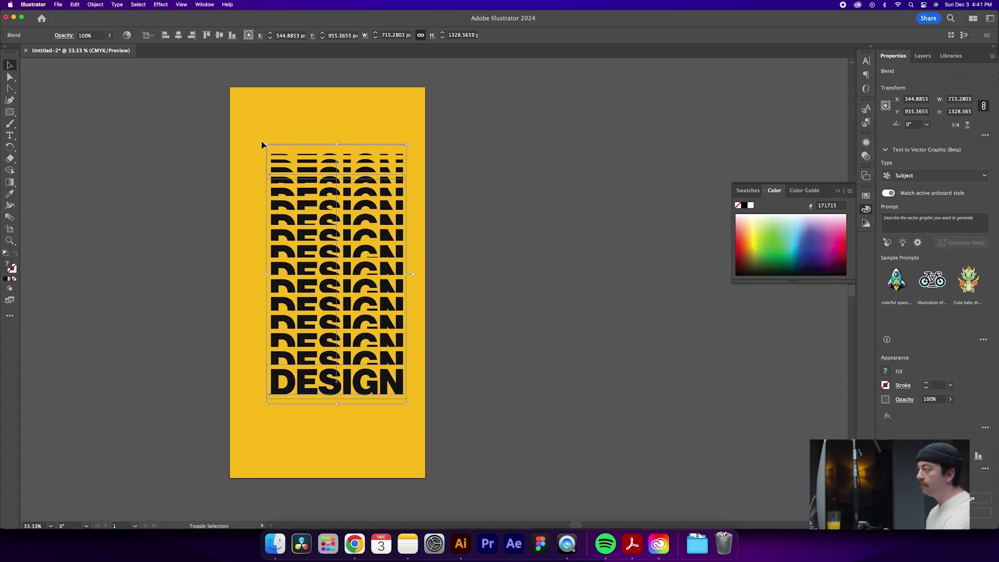
drag(266, 143, 249, 111)
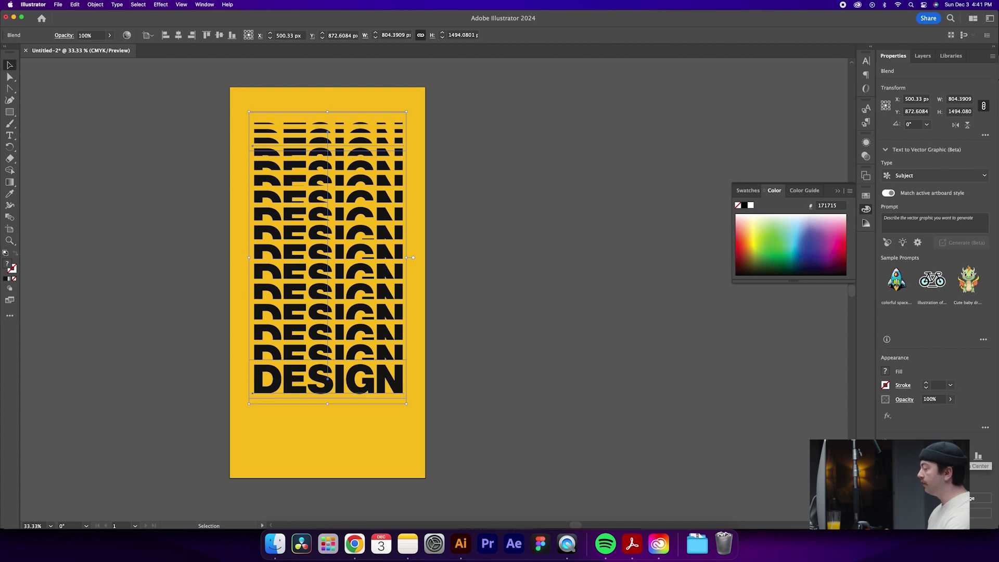
text(1000)
key(Return)
click(630, 395)
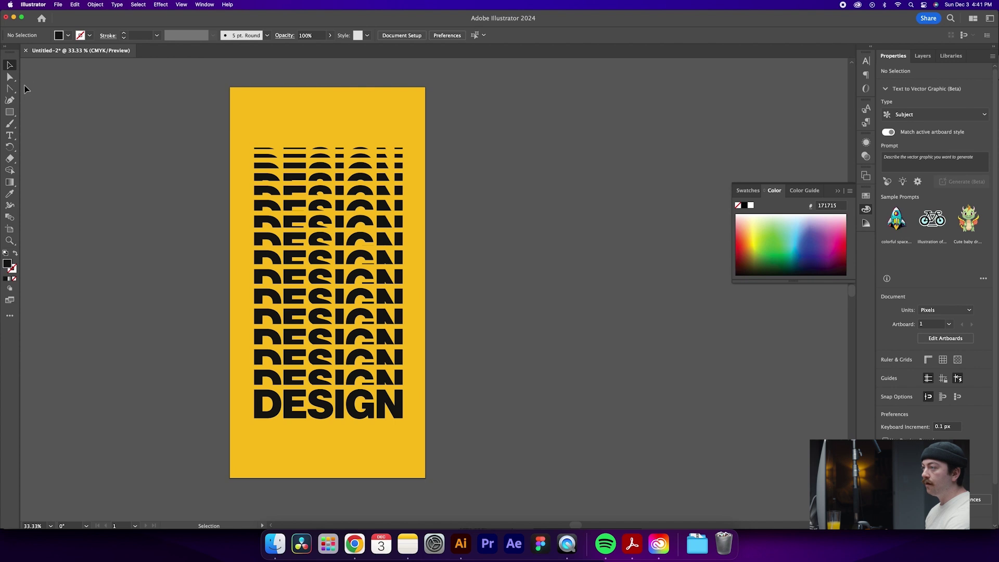
Step: Draw a full-artboard rectangle and fill it mid-grey 808080
click(9, 111)
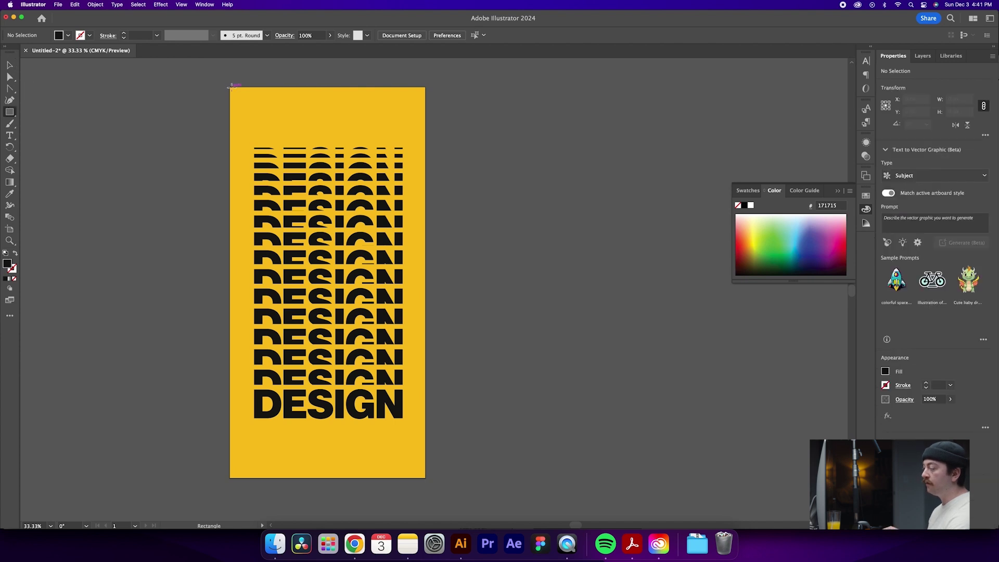
drag(231, 87, 426, 478)
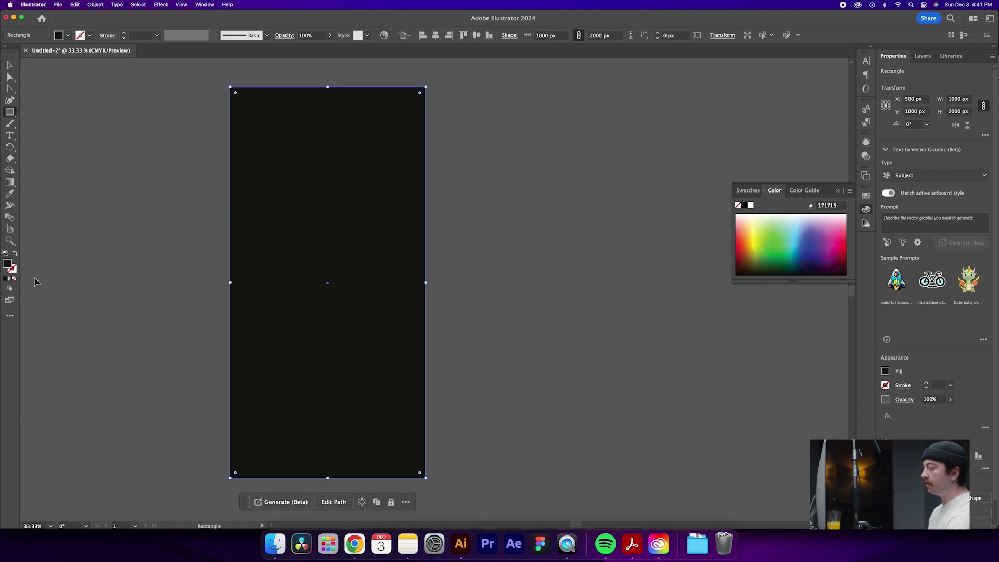
key(v)
double_click(8, 264)
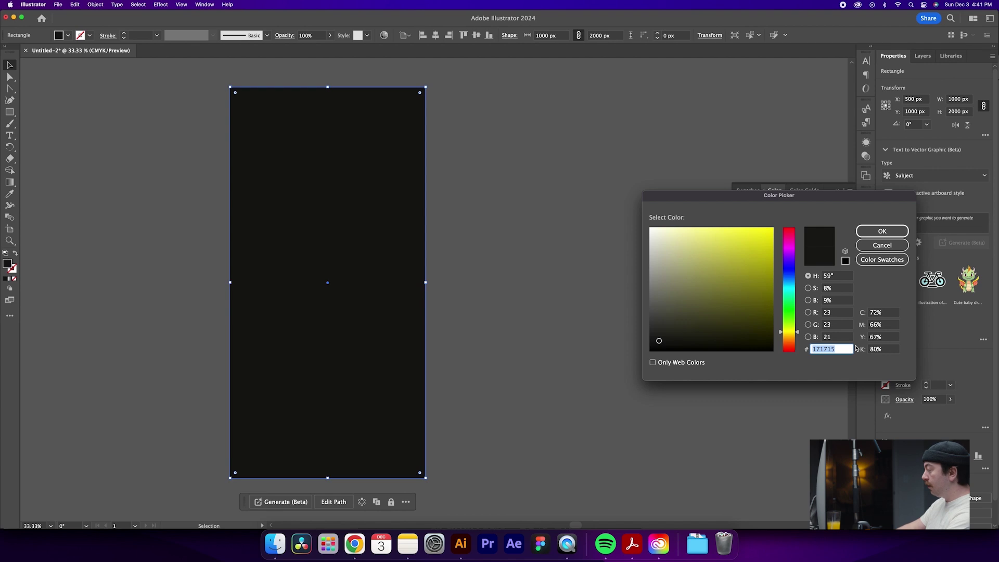
text(8080)
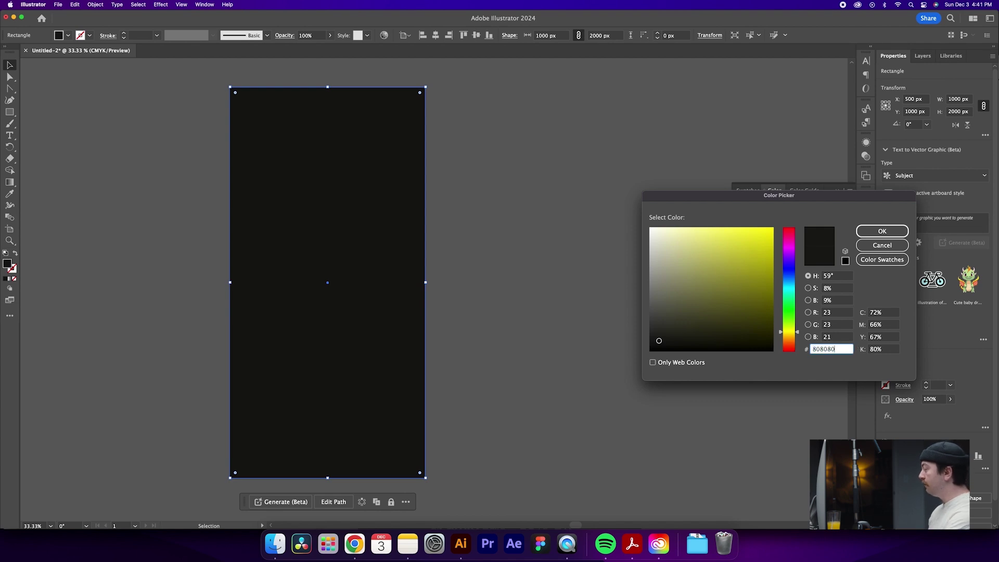
text(80)
click(883, 232)
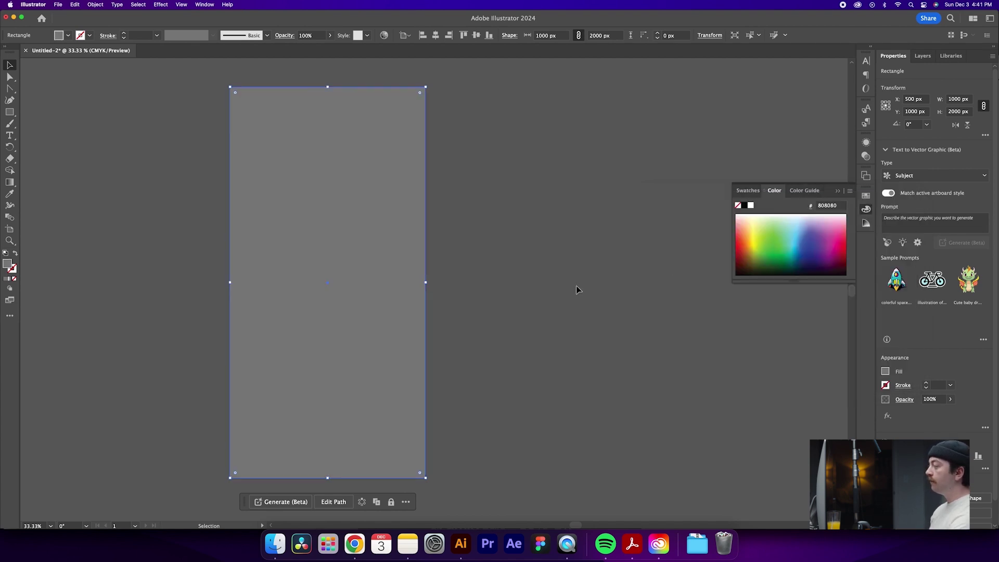
Step: Reselect the grey rectangle and bring up its context menu, then dismiss it
click(576, 308)
click(312, 230)
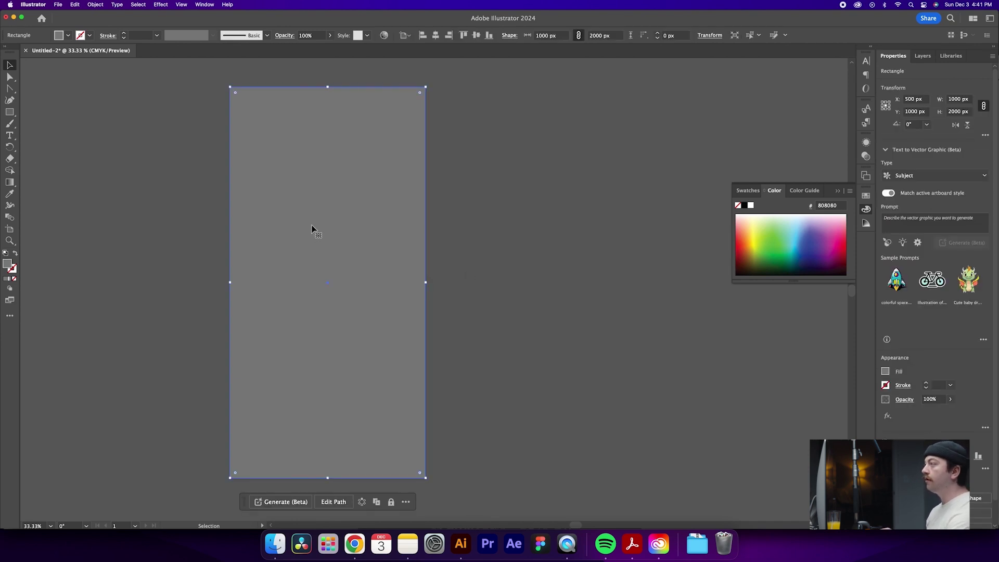
right_click(312, 226)
click(332, 209)
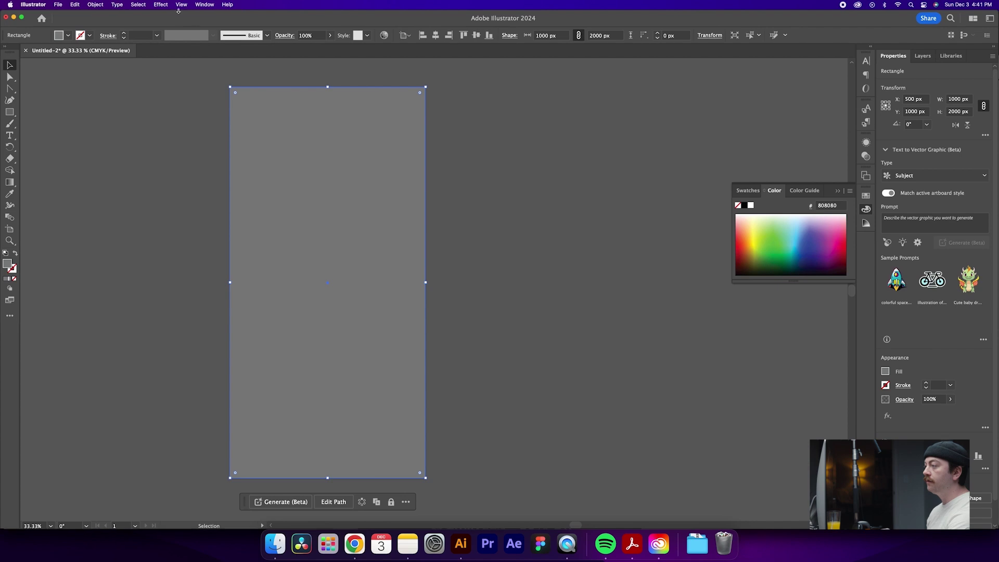
Step: Apply Artistic > Film Grain to the grey rectangle with Grain 13 and Highlight Area 0
click(161, 4)
mouse_move(217, 168)
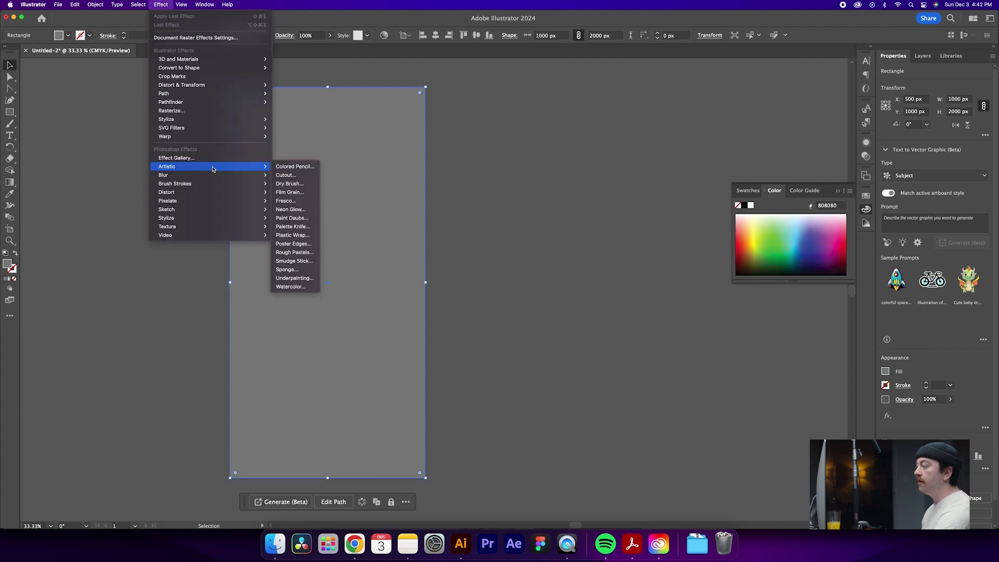
click(289, 194)
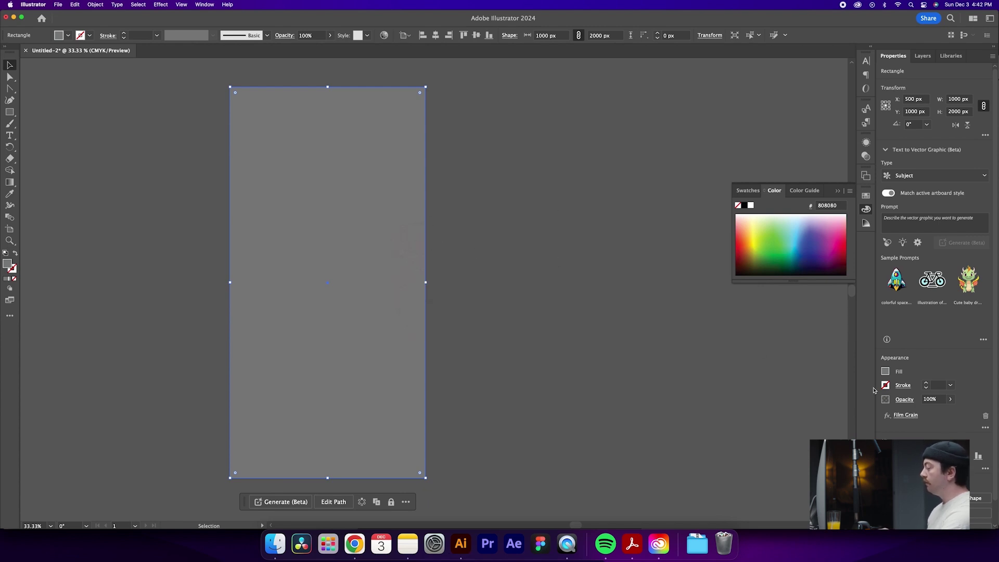
Step: Set the grain rectangle's blending mode to Overlay
click(901, 400)
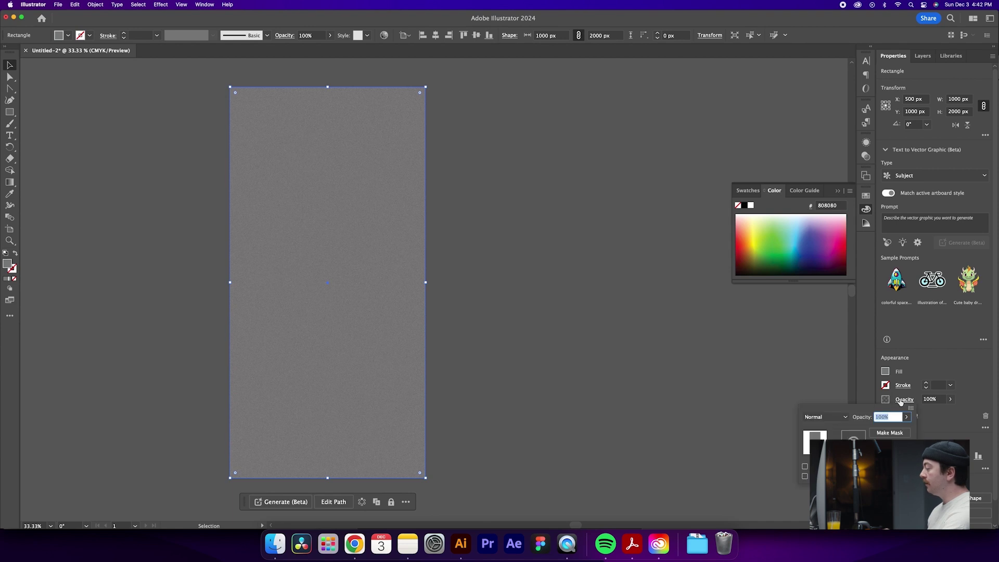
click(845, 417)
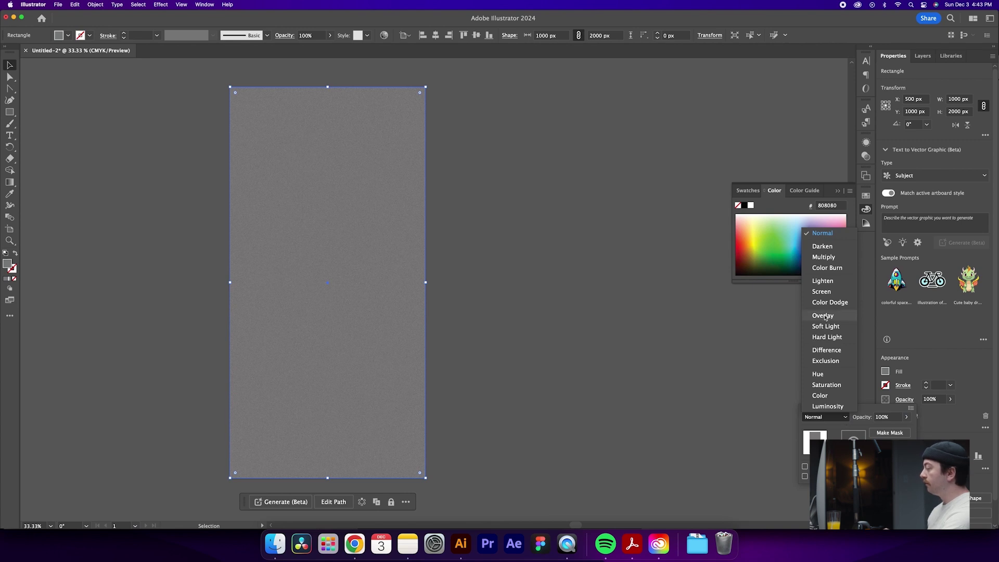
click(853, 316)
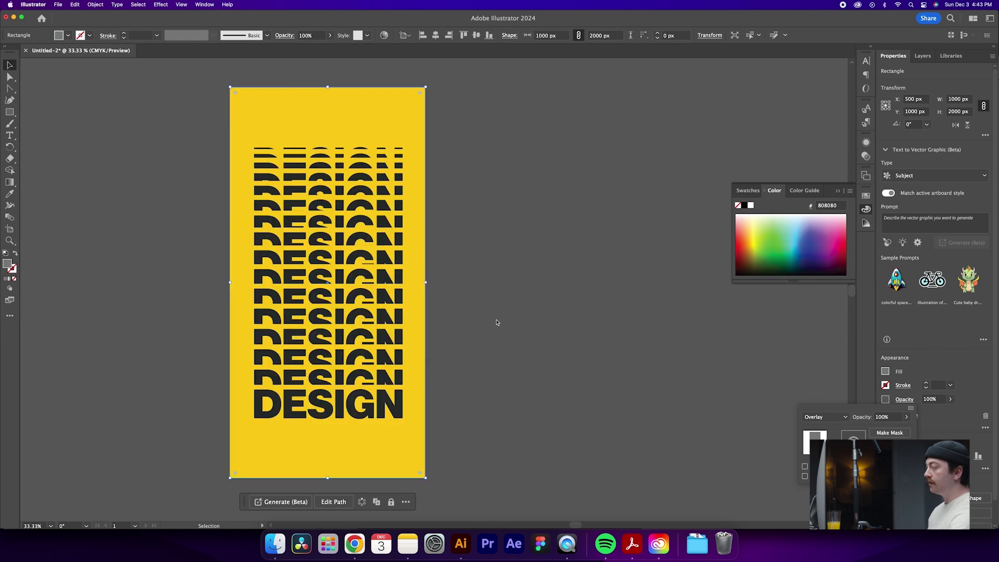
scroll(421, 336, left, 3)
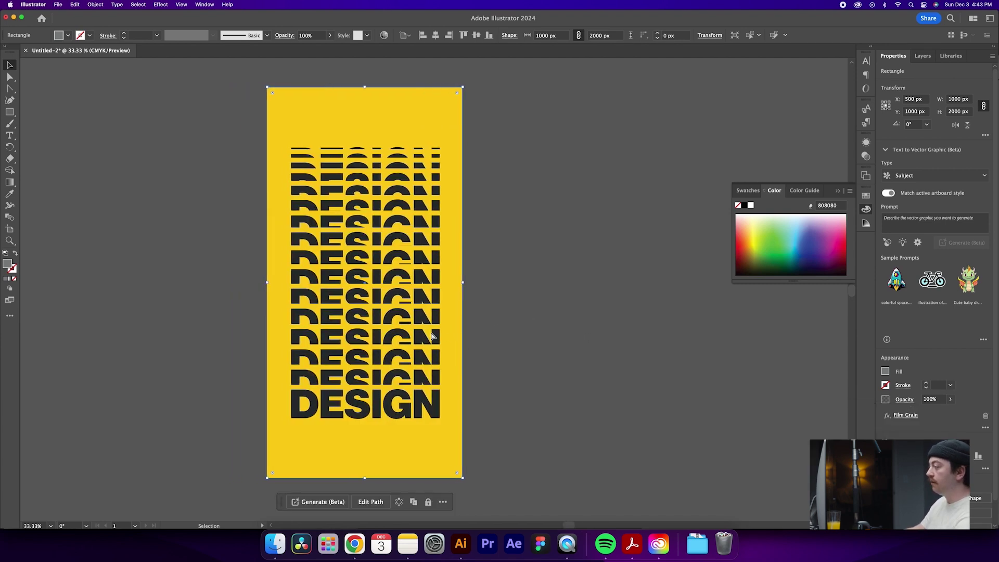
Step: Inspect the grain up close, then drag the DESIGN lettering slightly lower and deselect
key(super+equal)
key(super+equal)
key(super+equal)
key(super+equal)
key(super+equal)
key(super+equal)
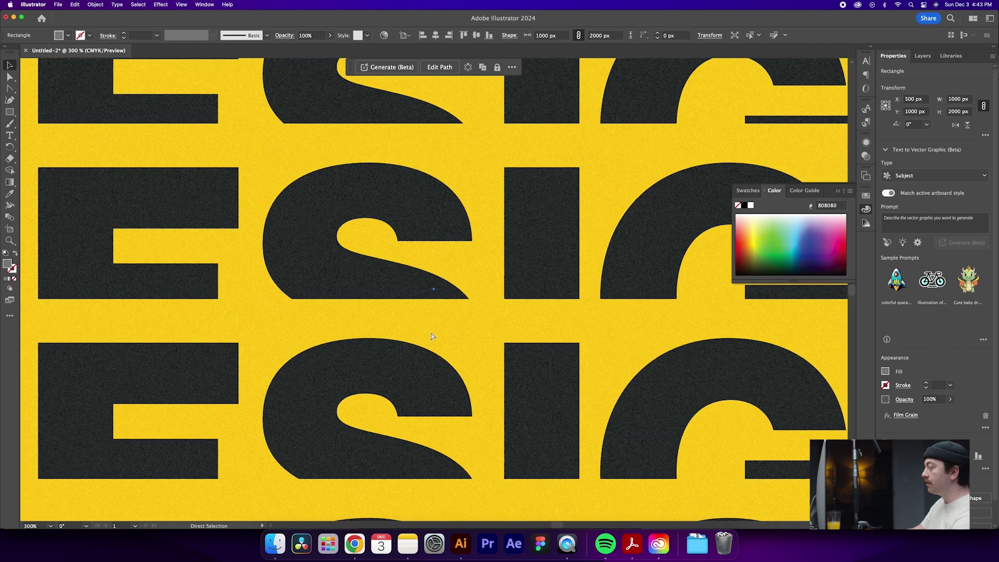
key(super+equal)
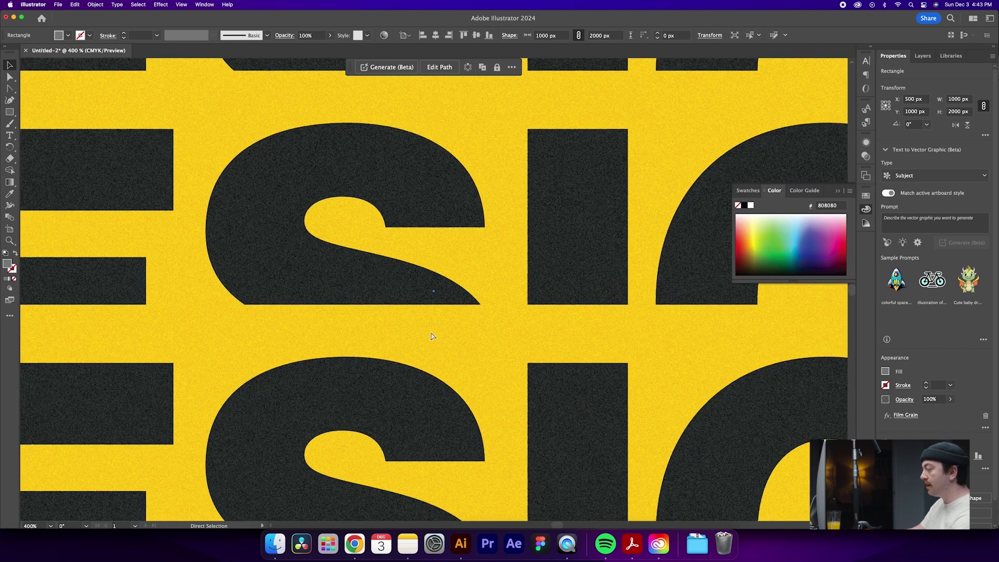
key(super+minus)
key(super+minus)
key(super+minus)
key(super+minus)
key(super+minus)
key(super+minus)
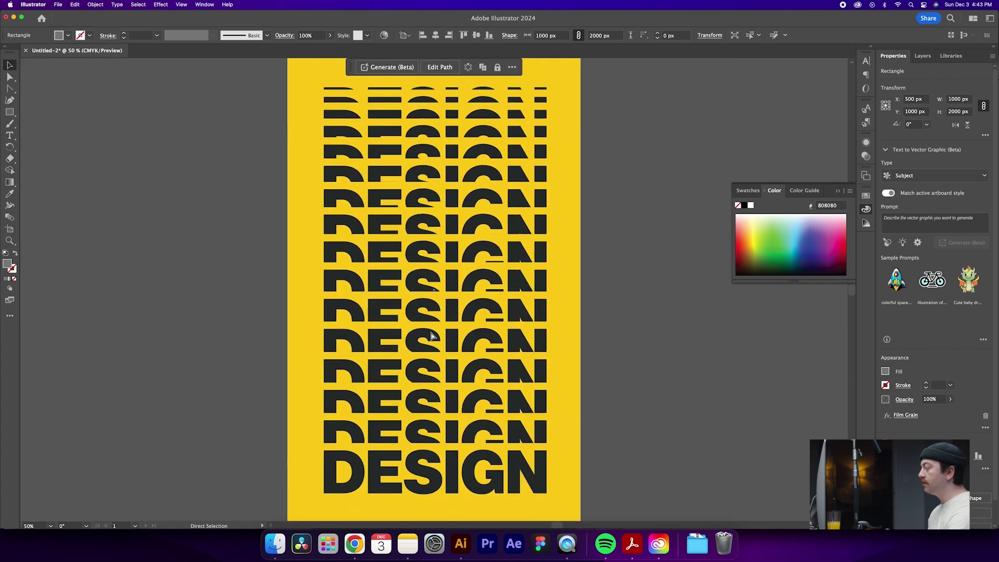
drag(431, 335, 431, 364)
click(642, 328)
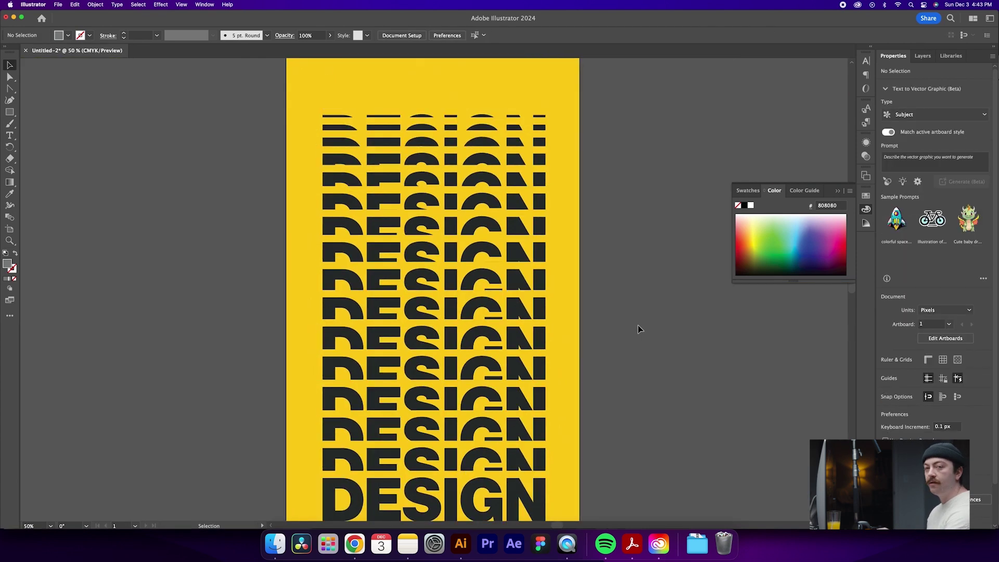